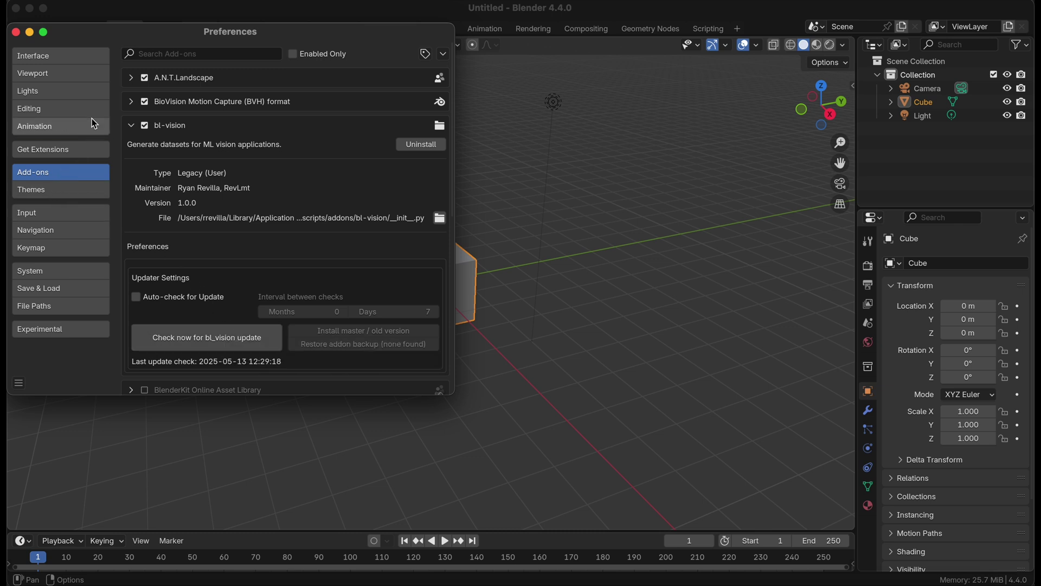
# Close the preferences and bring up the BL Vision add-on's settings beside the 3D viewport.
pyautogui.click(16, 32)
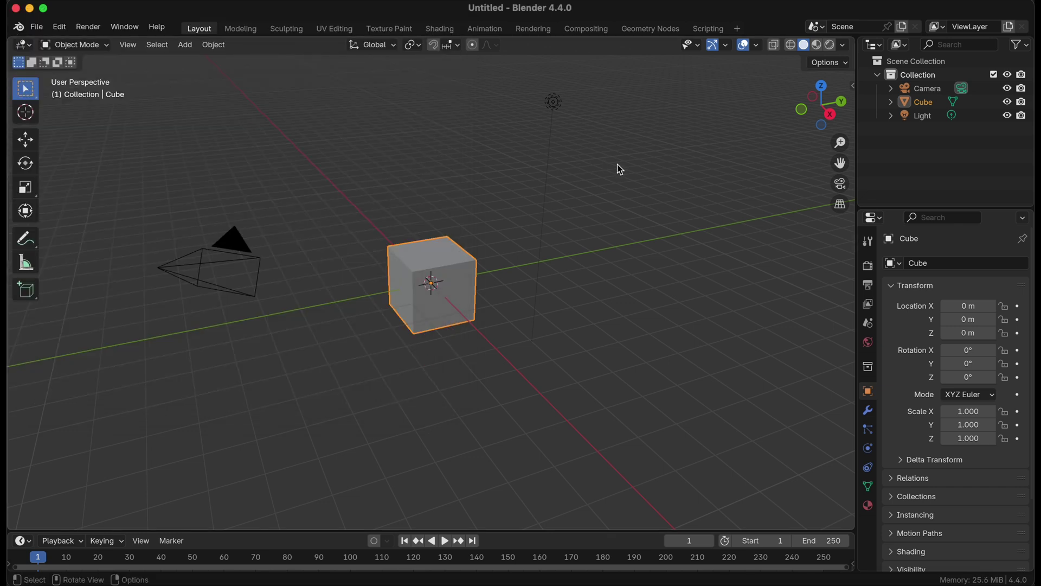
pyautogui.click(850, 88)
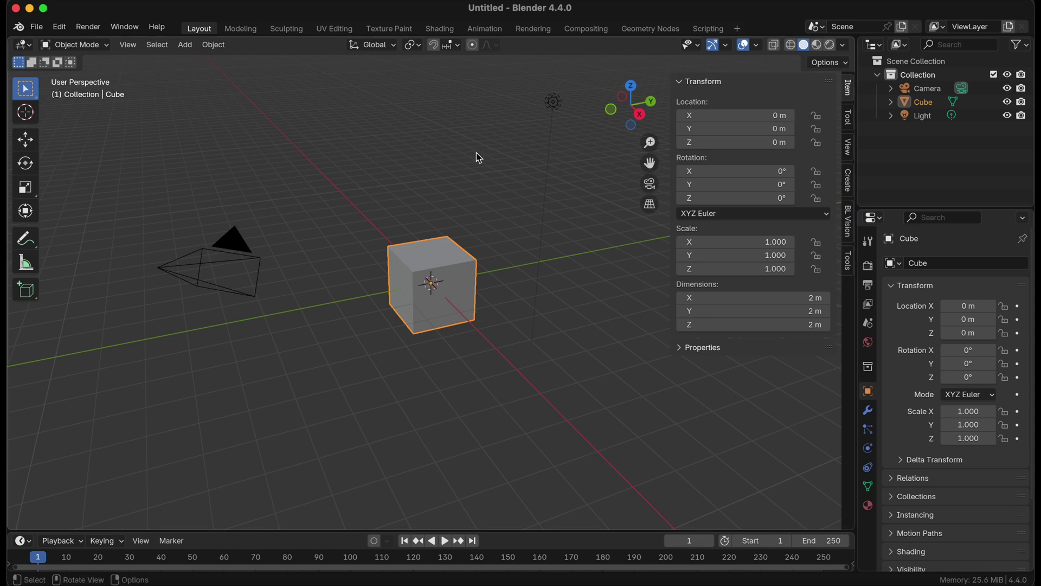
pyautogui.press('n')
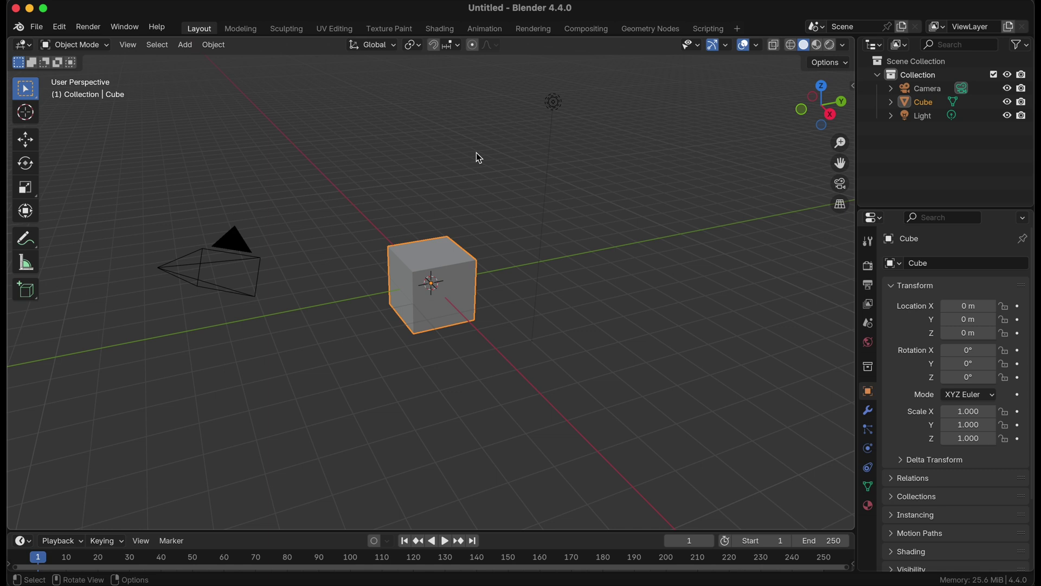
pyautogui.press('n')
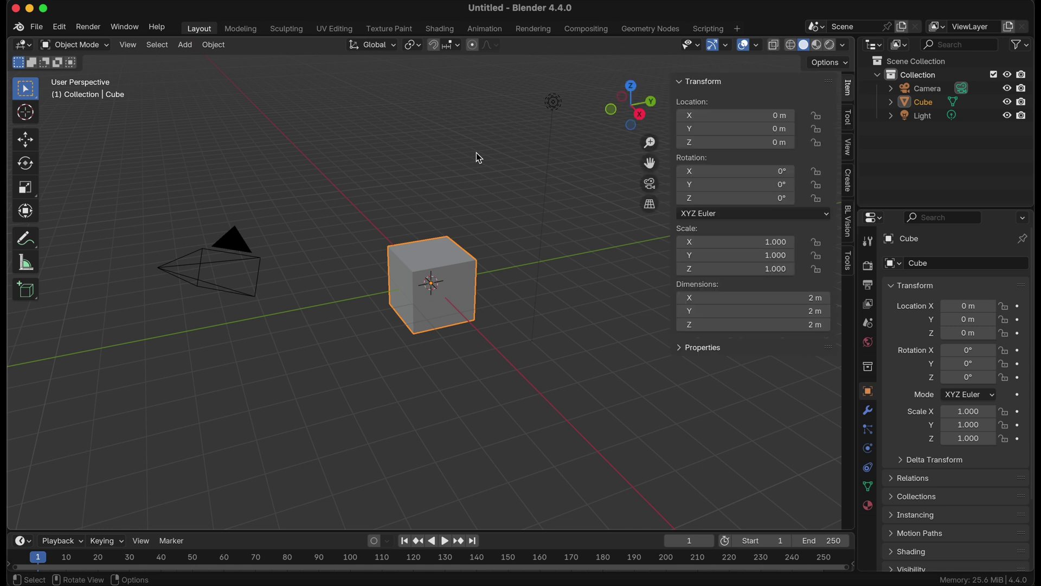
pyautogui.click(852, 222)
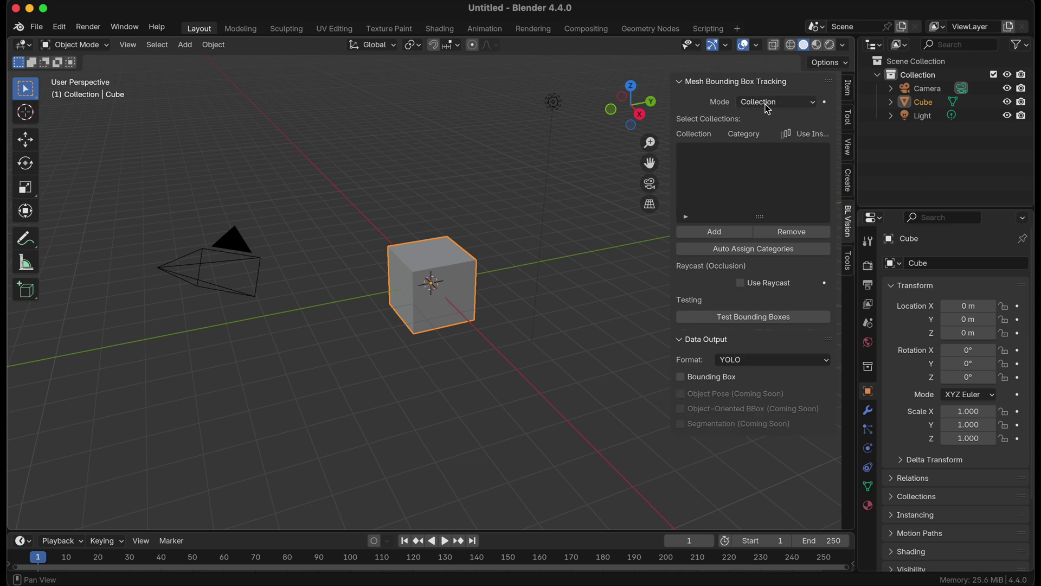
# Set the Mesh Bounding Box Tracking mode to Object in the default cube scene.
pyautogui.click(751, 108)
pyautogui.click(767, 121)
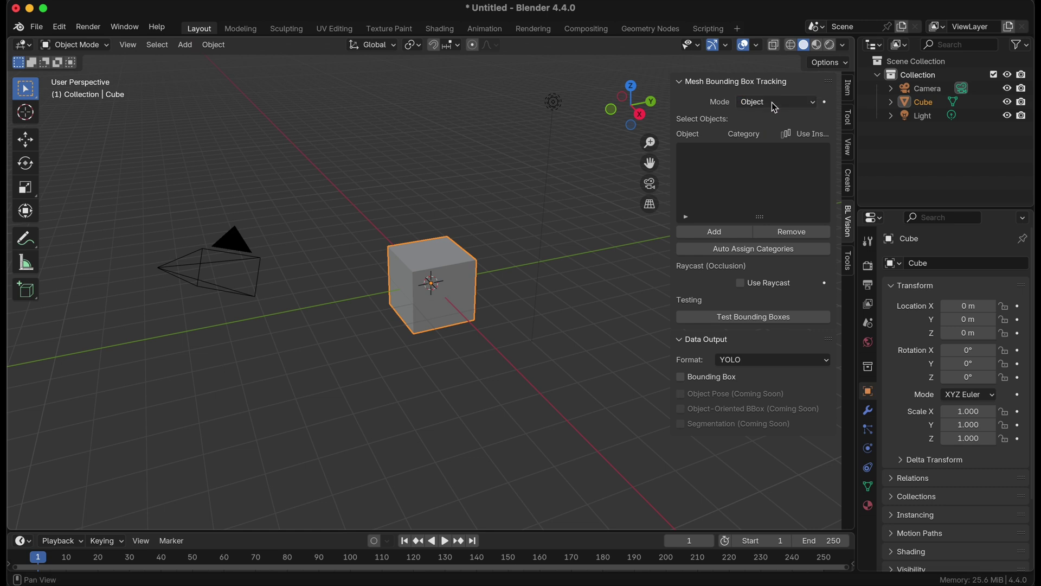
pyautogui.click(773, 102)
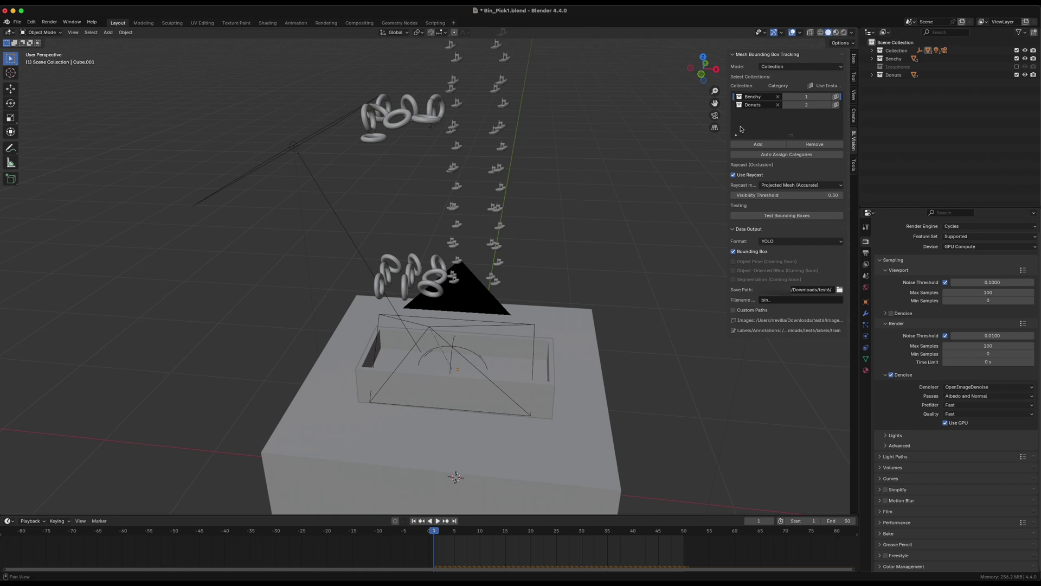
# Switch the Mesh Bounding Box Tracking mode to Object in the Bin_Pick1 scene.
pyautogui.press('n')
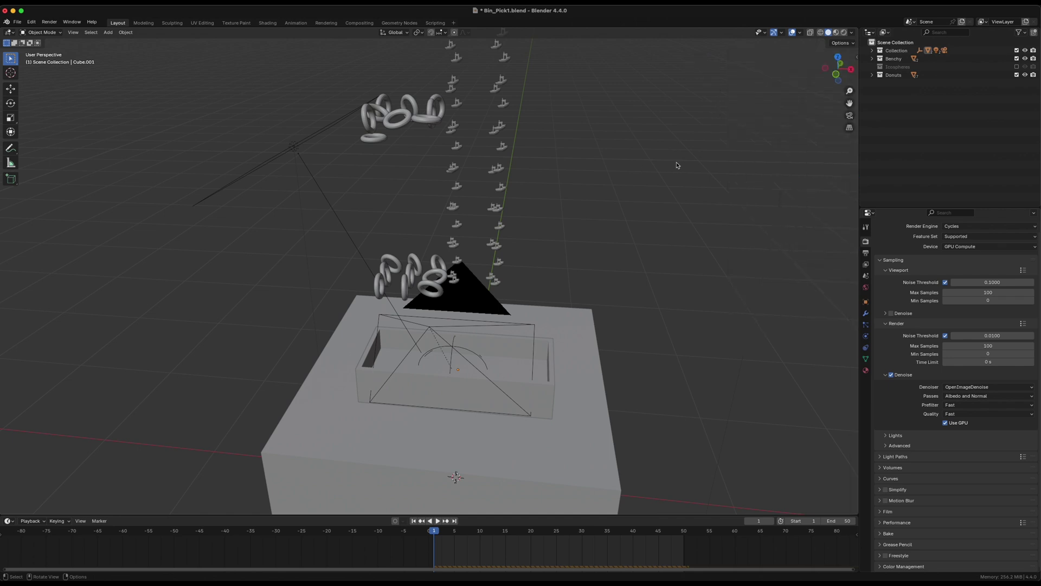
pyautogui.press('n')
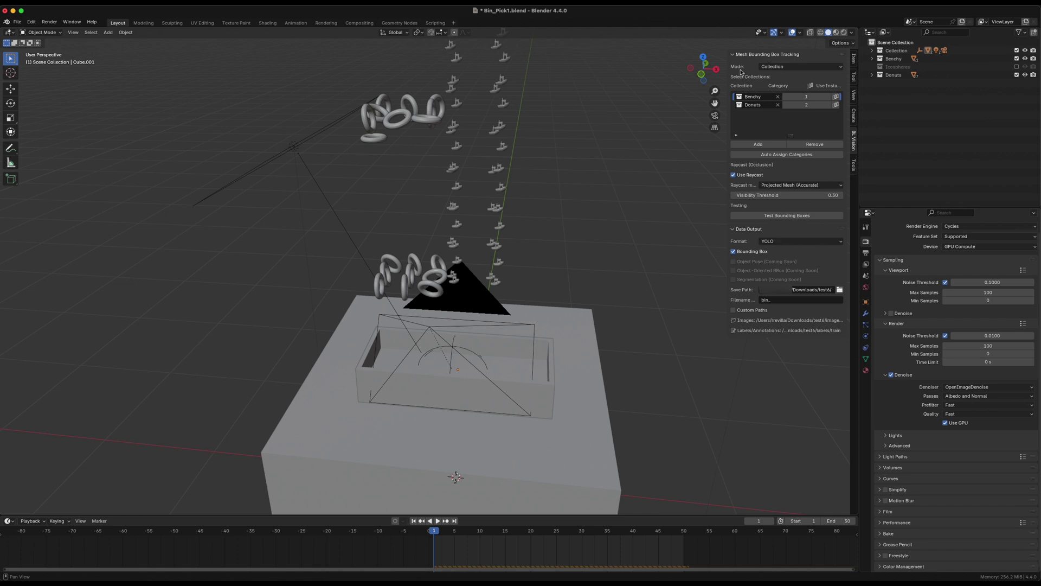
pyautogui.click(779, 68)
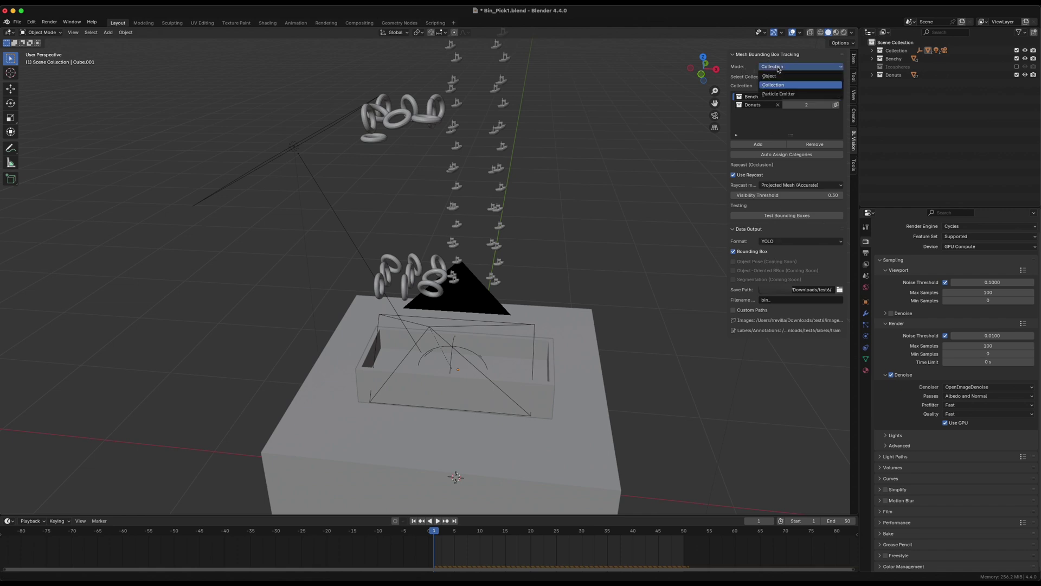
pyautogui.click(771, 76)
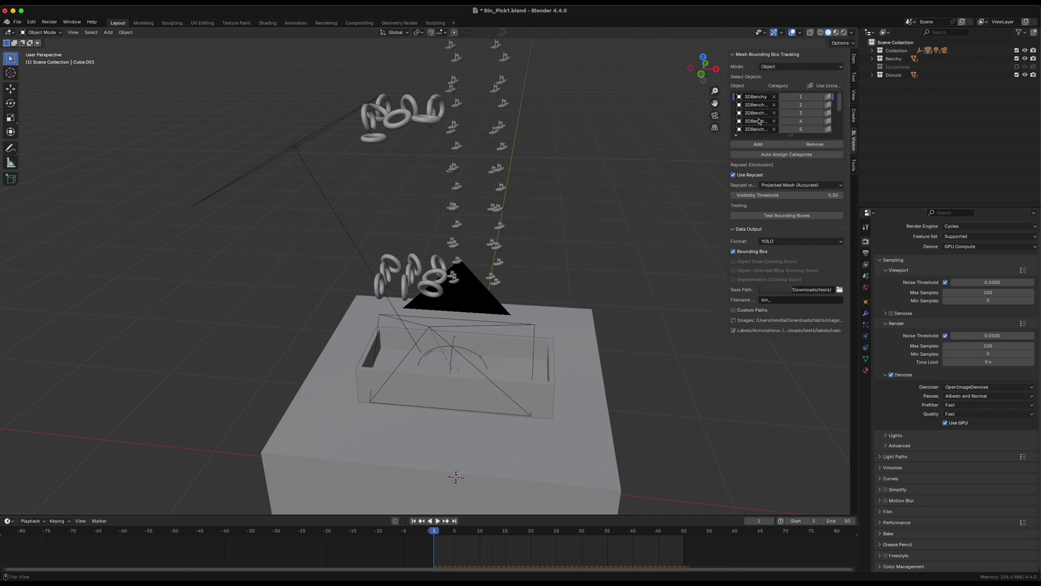
# Examine the boats and donuts above the bin and the individual objects inside the Benchy collection.
pyautogui.scroll(3, 496, 135)
pyautogui.scroll(5, 497, 134)
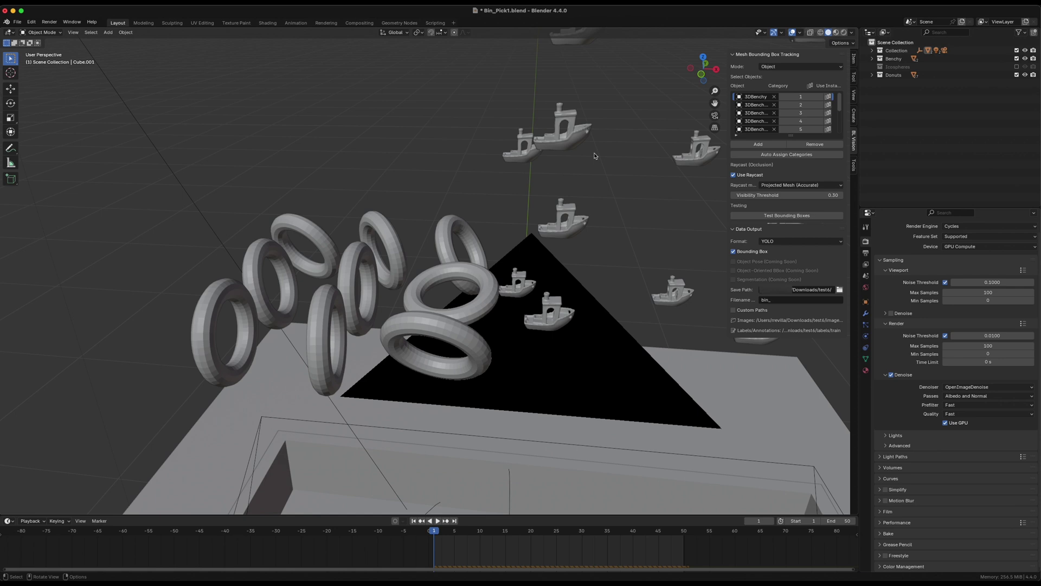
pyautogui.scroll(-2, 594, 155)
pyautogui.scroll(-4, 595, 156)
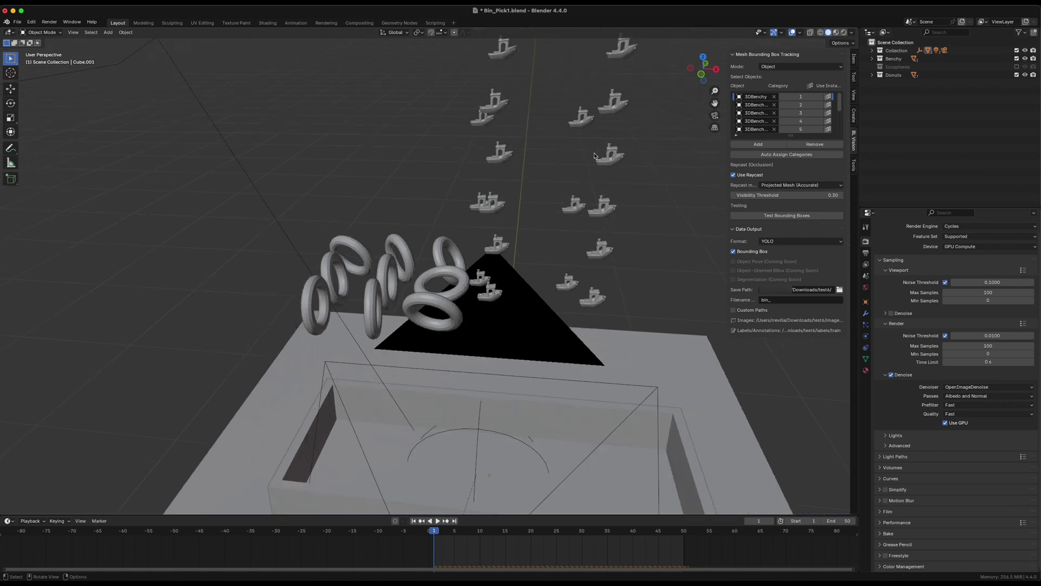
pyautogui.scroll(-2, 550, 151)
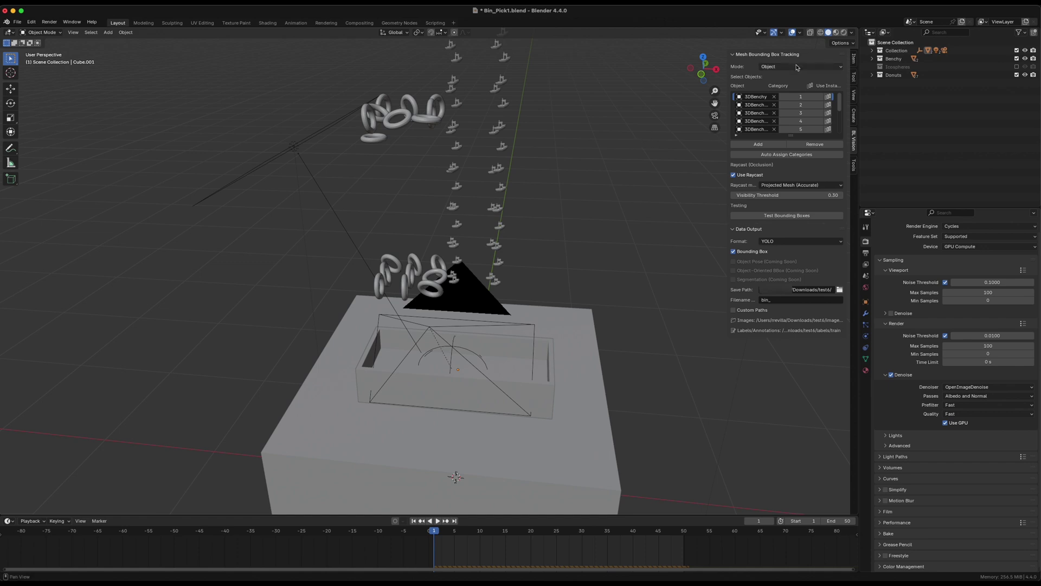
pyautogui.click(871, 59)
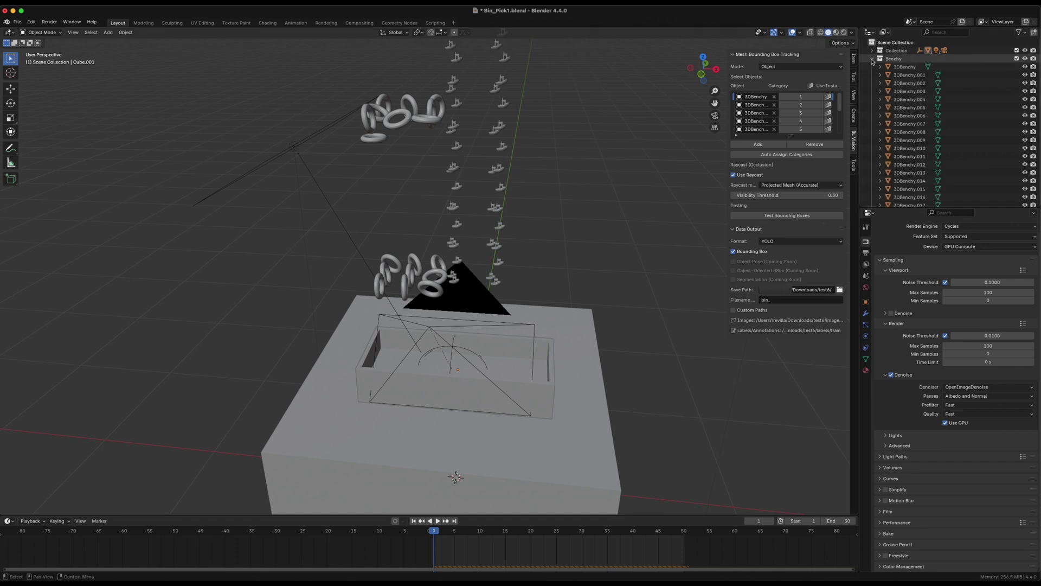
pyautogui.scroll(-4, 903, 98)
pyautogui.scroll(2, 902, 99)
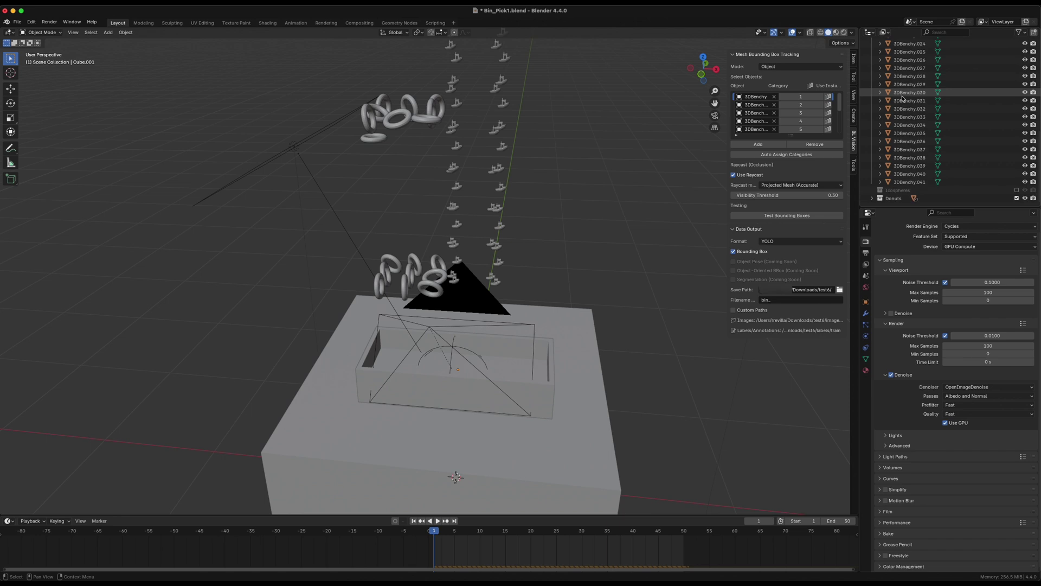
pyautogui.scroll(5, 917, 136)
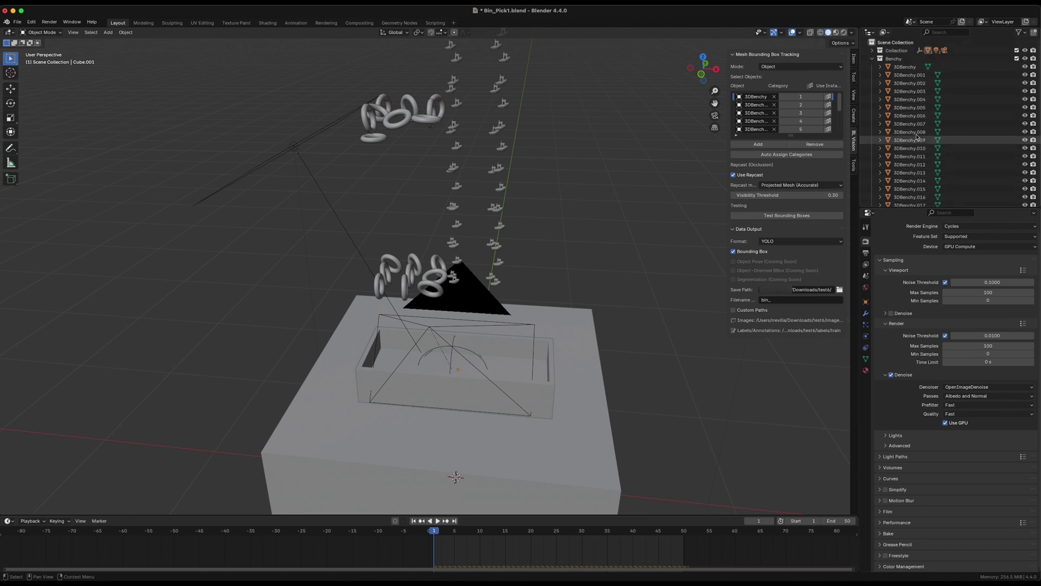
pyautogui.click(872, 58)
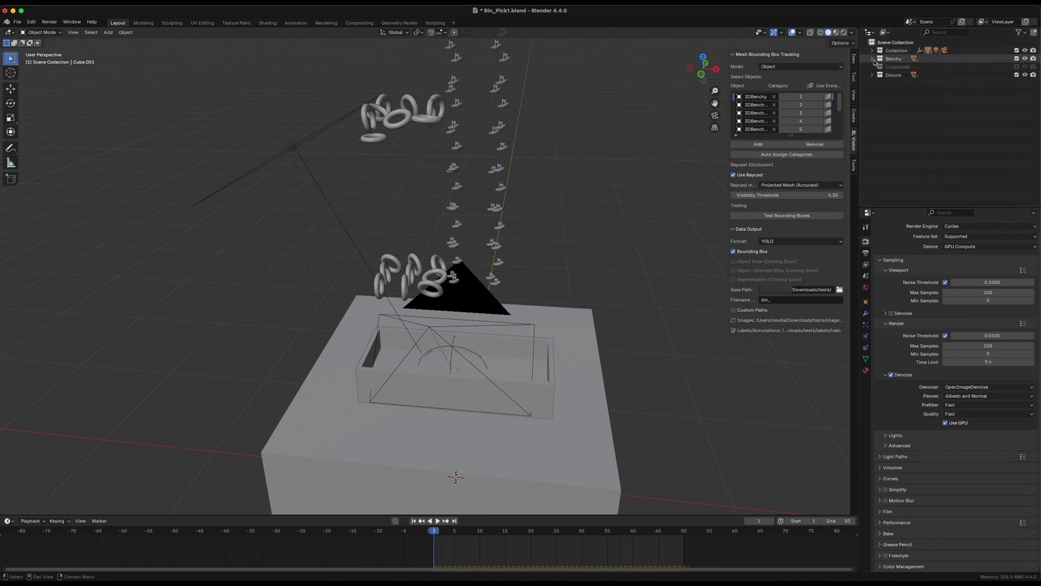
# Try the Particle Emitter tracking mode and set the mode to Collection.
pyautogui.click(805, 67)
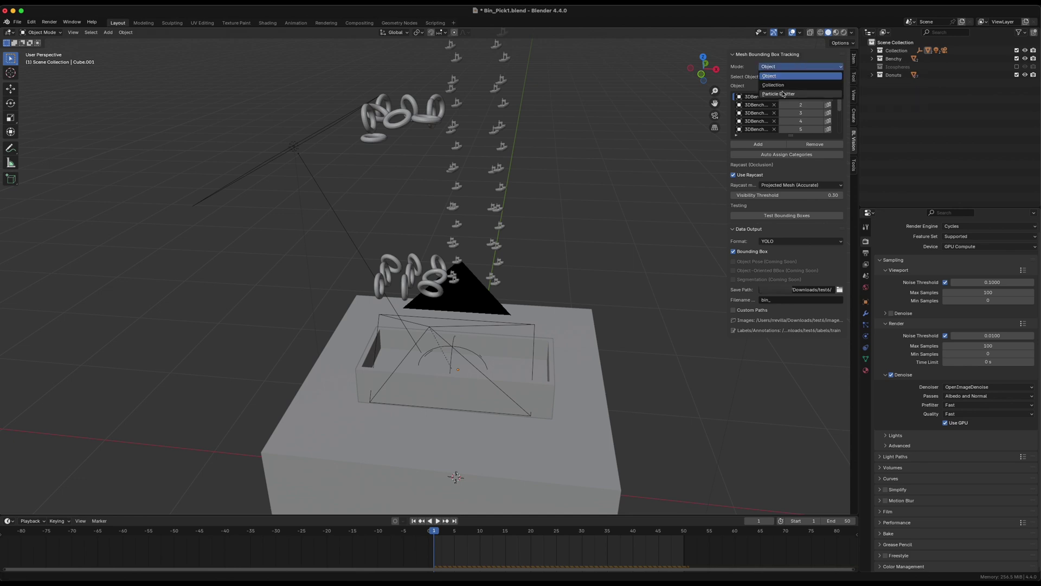
pyautogui.click(801, 94)
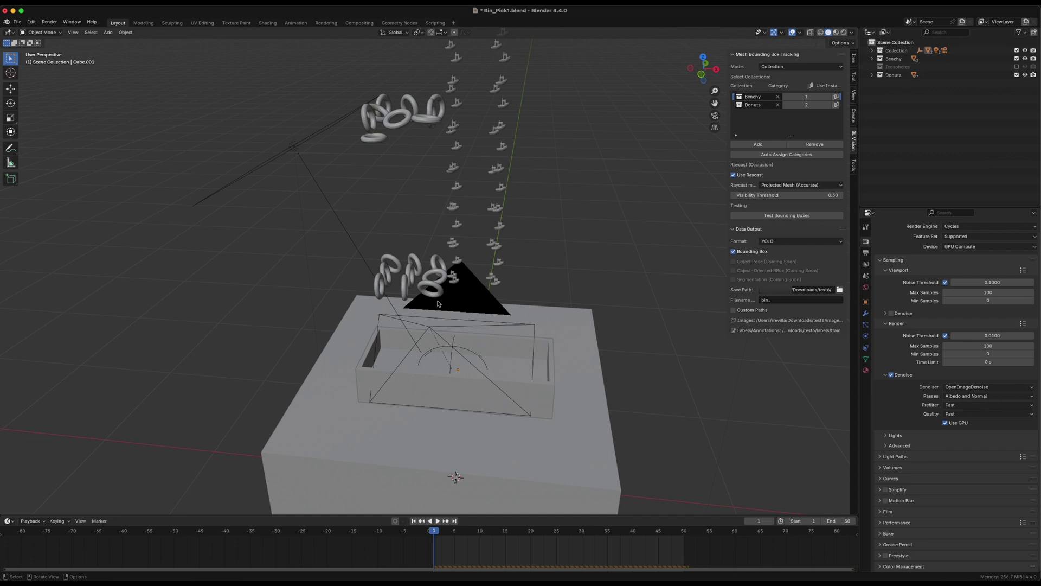
# Turn on Box bounds in the viewport display of the Cube.001 object.
pyautogui.click(799, 184)
pyautogui.scroll(5, 374, 287)
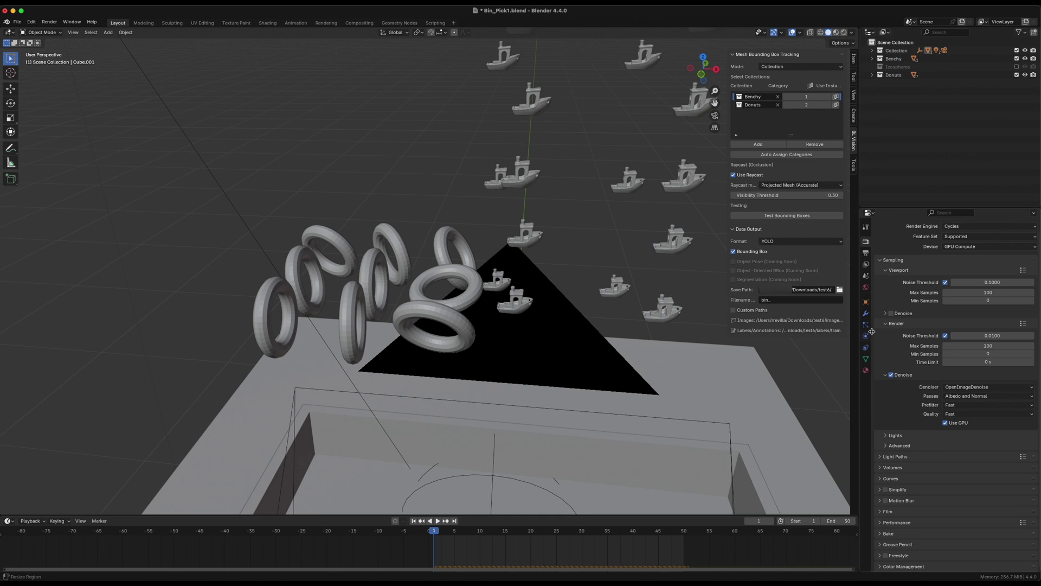
pyautogui.click(866, 303)
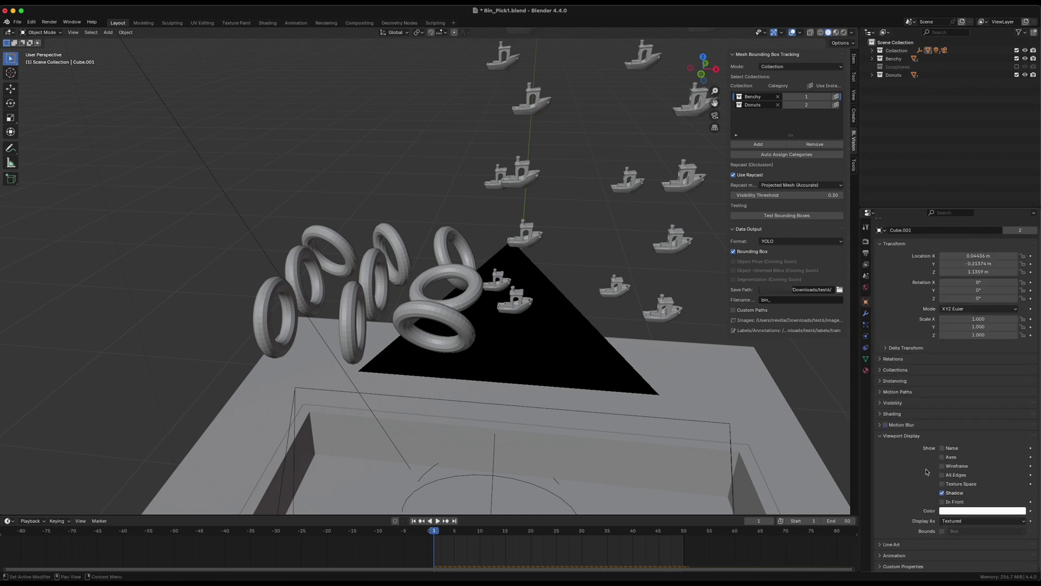
pyautogui.click(942, 531)
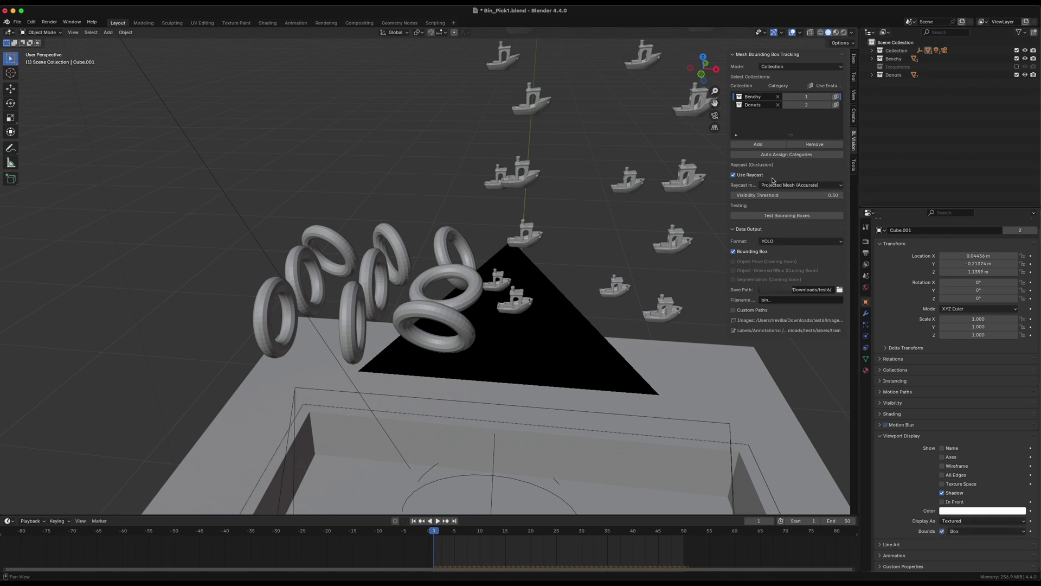
# Turn on Box bounds for the donut nearest the boats in the lower group and inspect it up close.
pyautogui.scroll(-10, 670, 256)
pyautogui.scroll(4, 575, 247)
pyautogui.scroll(3, 502, 241)
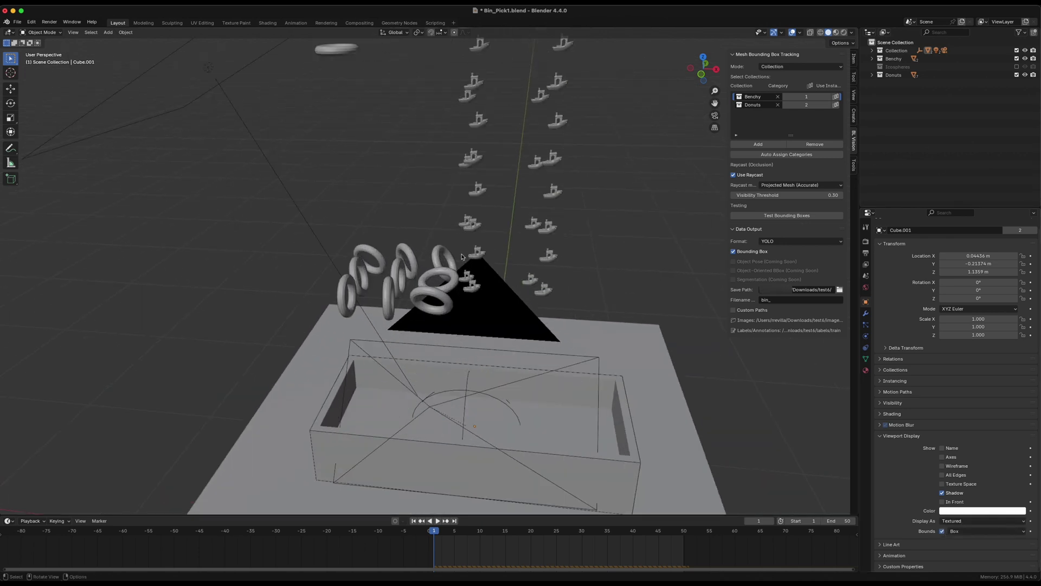
pyautogui.click(436, 252)
pyautogui.click(943, 532)
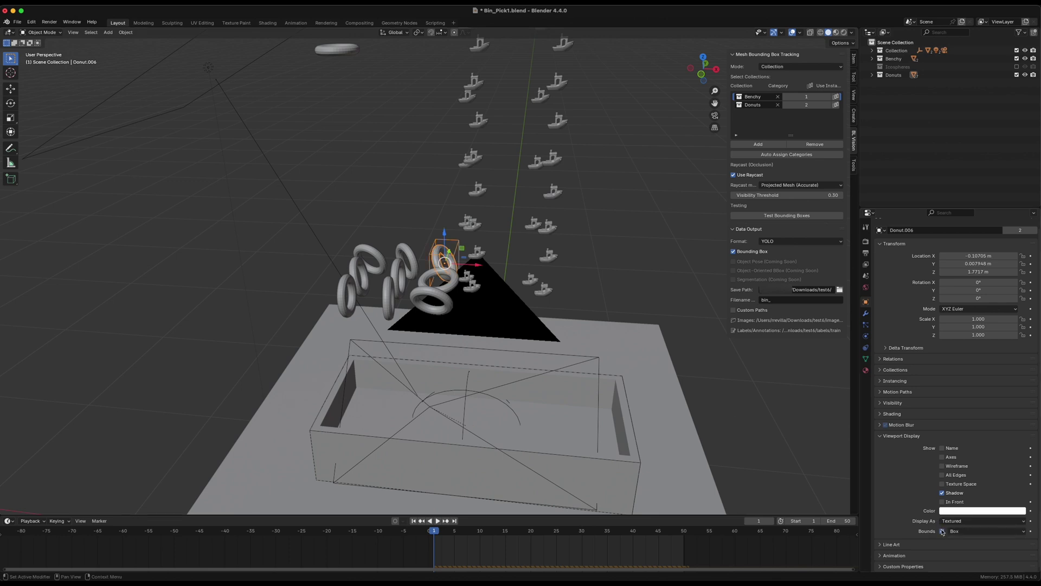
pyautogui.scroll(3, 510, 240)
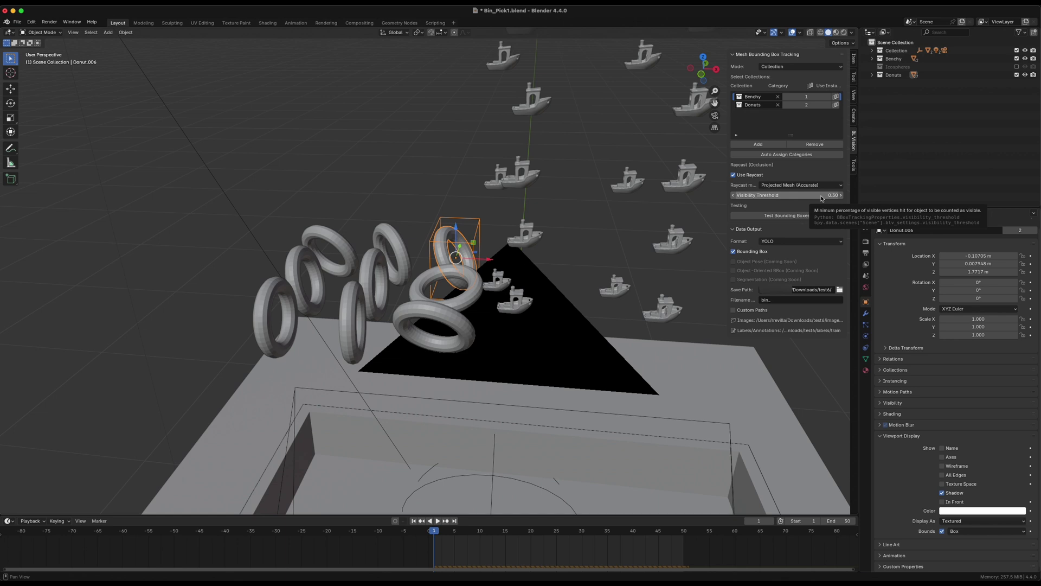
pyautogui.moveTo(450, 234); pyautogui.dragTo(539, 217, button='middle')
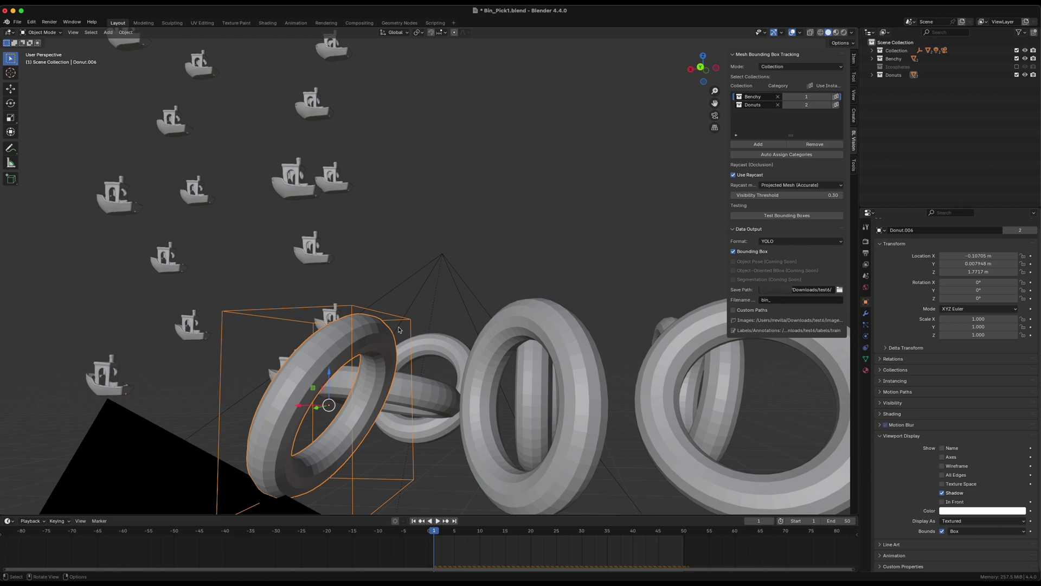
pyautogui.moveTo(401, 329); pyautogui.dragTo(438, 321, button='middle')
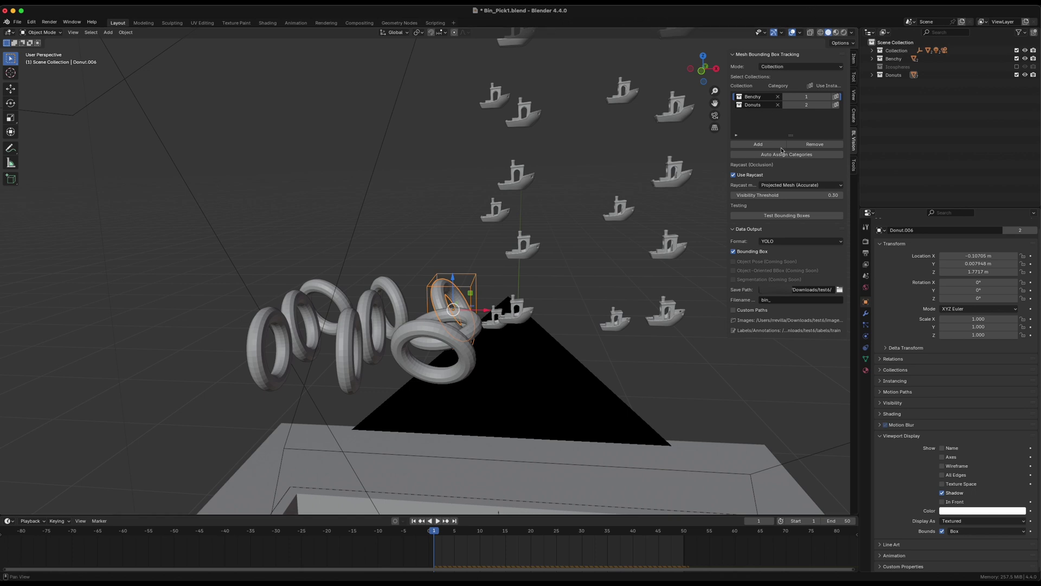
# Switch the tracking mode to Object to compare its list of categories, and return the mode to Collection.
pyautogui.click(790, 67)
pyautogui.click(785, 107)
pyautogui.click(829, 107)
pyautogui.click(829, 106)
pyautogui.moveTo(829, 106); pyautogui.dragTo(814, 114)
pyautogui.click(787, 66)
pyautogui.click(785, 76)
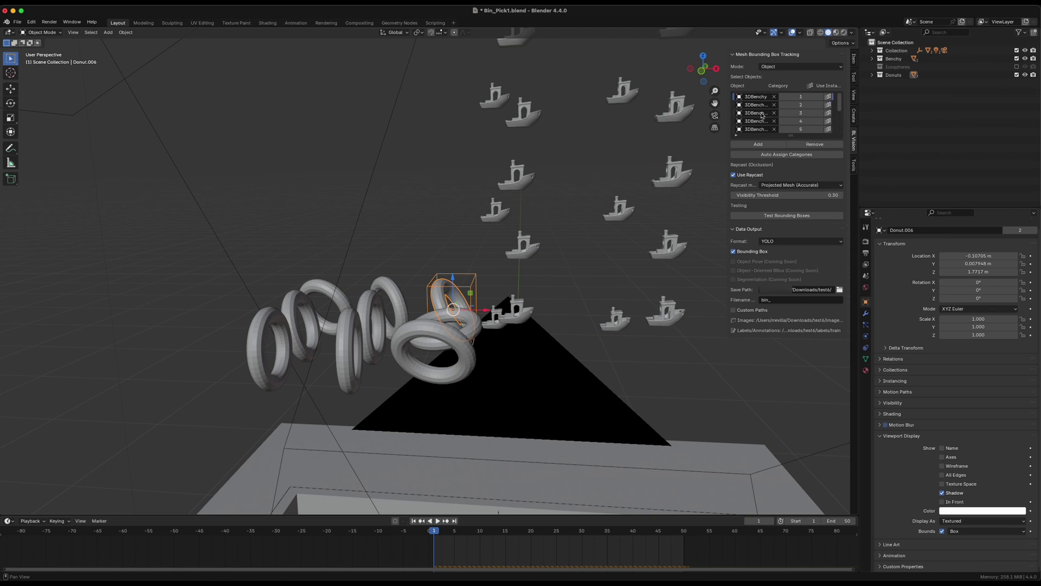
pyautogui.click(786, 66)
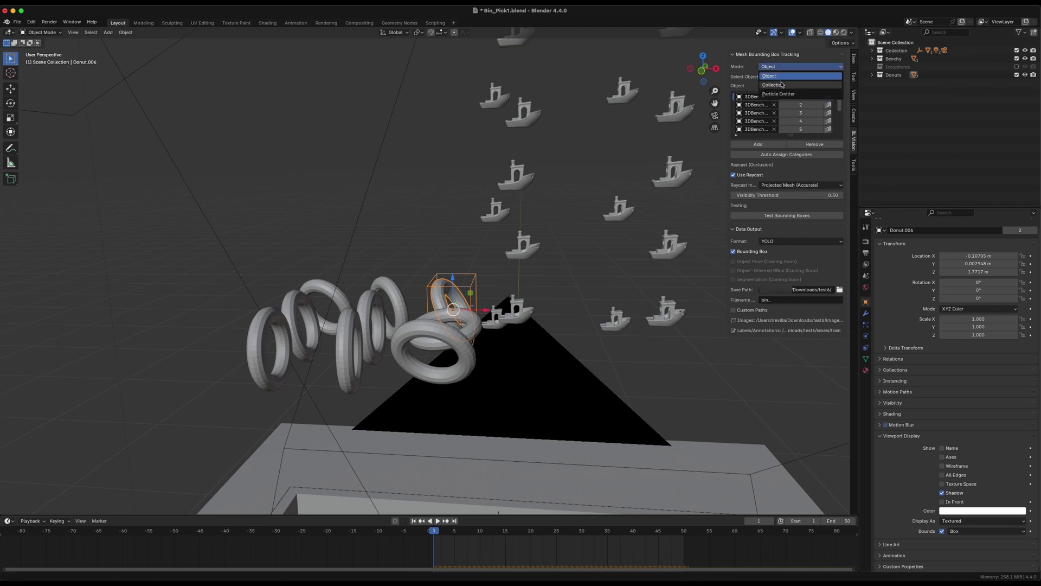
pyautogui.click(782, 85)
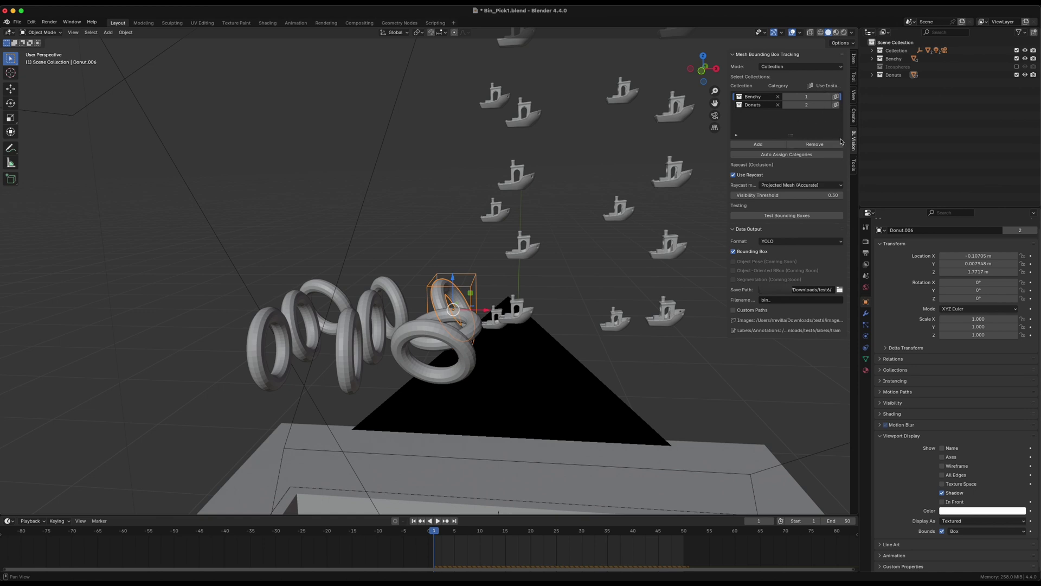
# Select the camera above the bin and play the animation from frame 1.
pyautogui.scroll(-7, 581, 258)
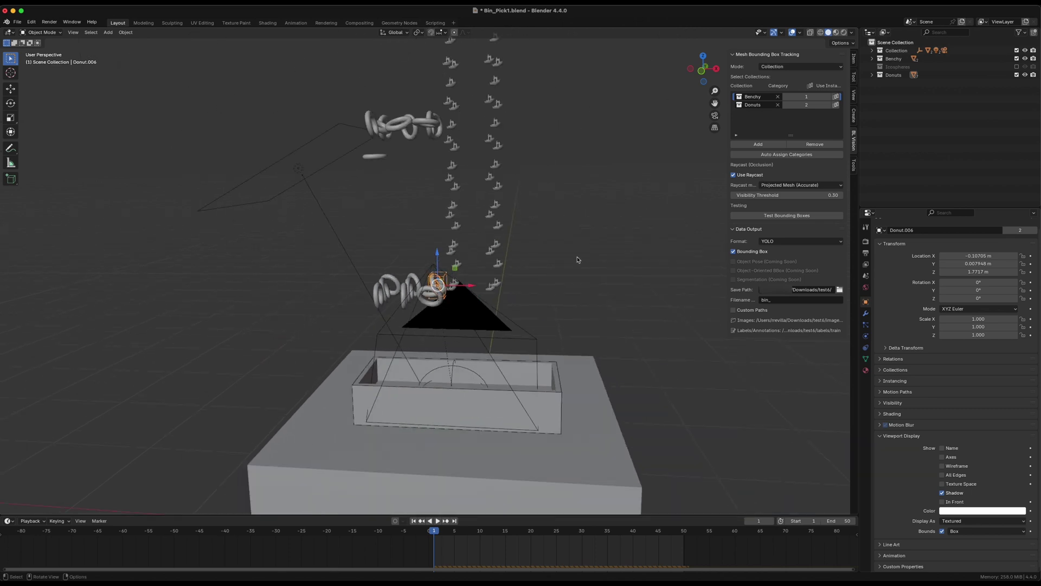
pyautogui.scroll(2, 579, 259)
pyautogui.moveTo(528, 258); pyautogui.dragTo(511, 288, button='middle')
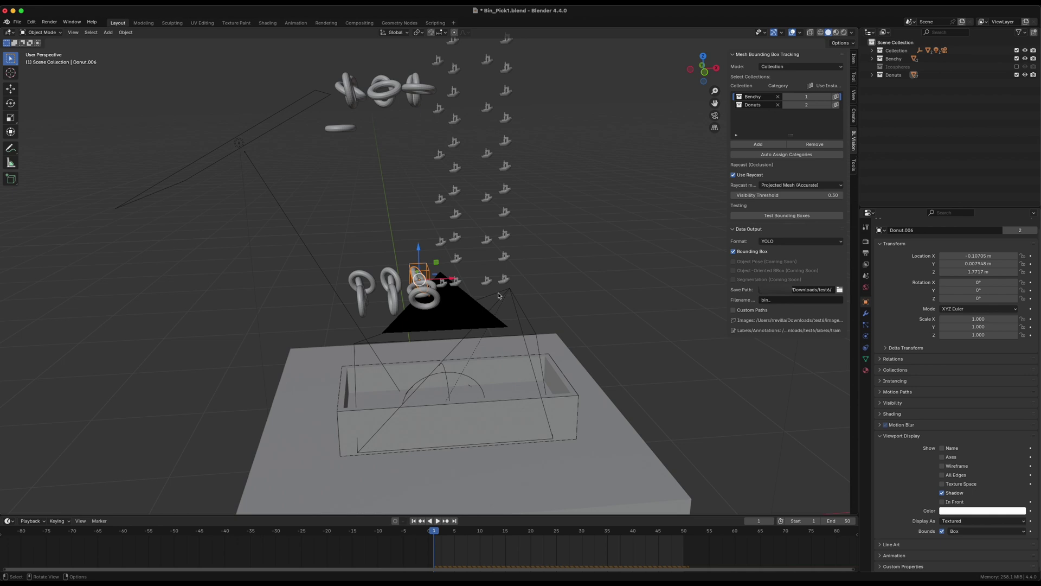
pyautogui.click(509, 289)
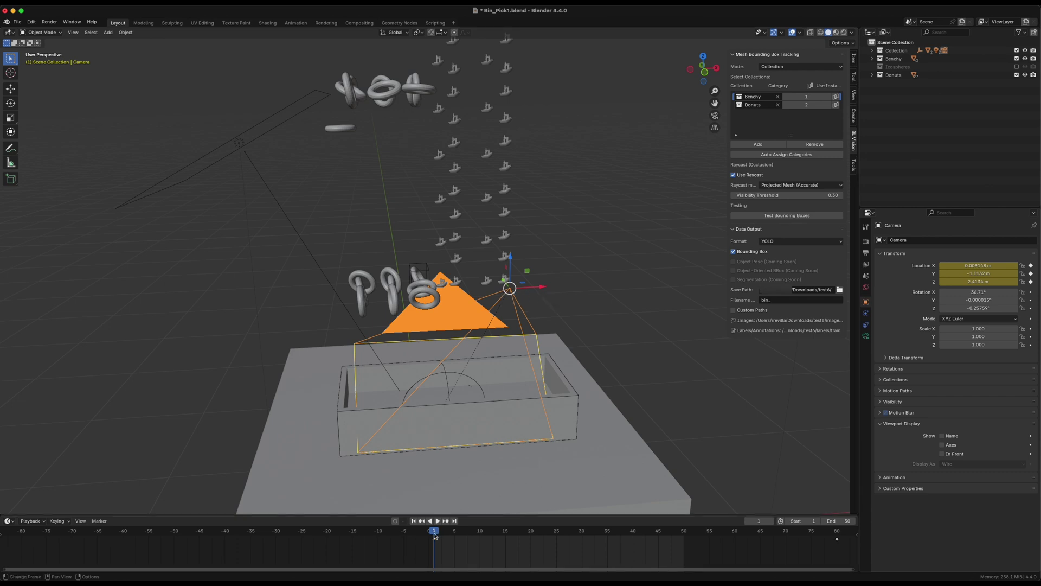
pyautogui.click(435, 533)
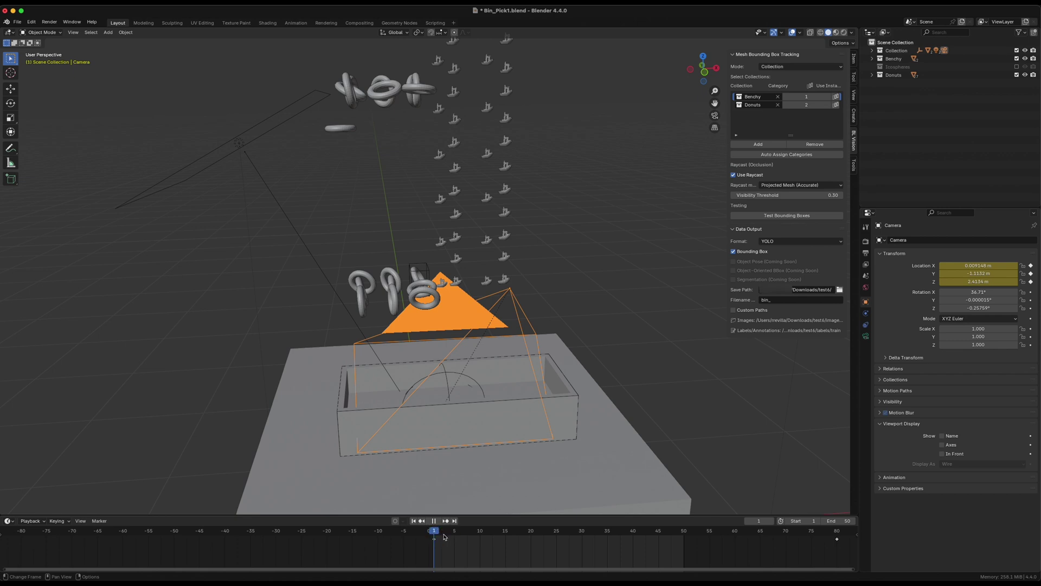
# Stop playback, move to frame 8, and test the bounding boxes from the camera view.
pyautogui.press('space')
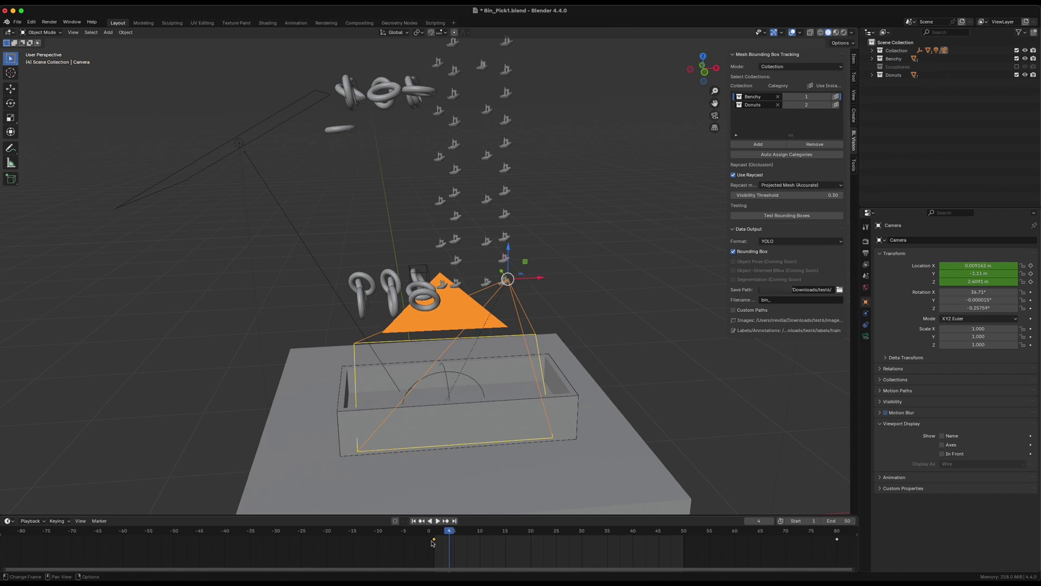
pyautogui.moveTo(451, 533)
pyautogui.mouseDown()
pyautogui.moveTo(467, 535)
pyautogui.moveTo(439, 534)
pyautogui.moveTo(470, 533)
pyautogui.mouseUp()
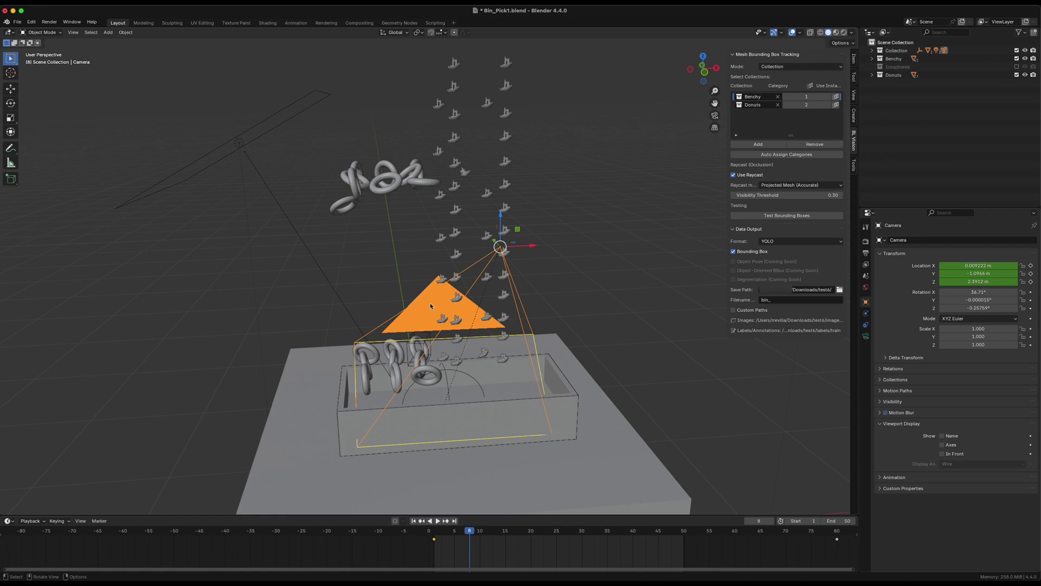
pyautogui.click(716, 117)
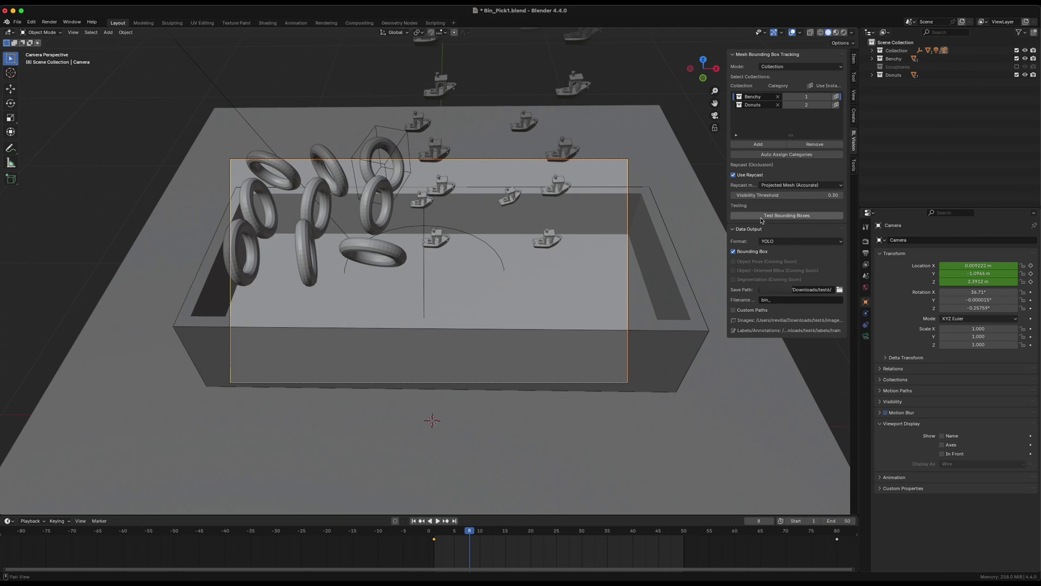
pyautogui.click(762, 220)
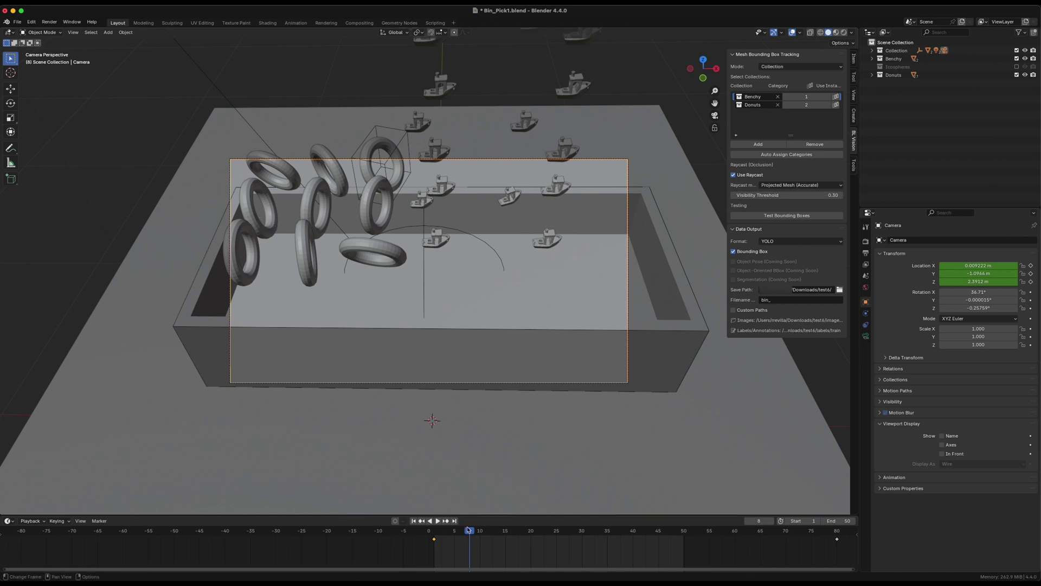
# Move to frame 13, test the bounding boxes, and check the available raycast methods.
pyautogui.moveTo(469, 530); pyautogui.dragTo(498, 531)
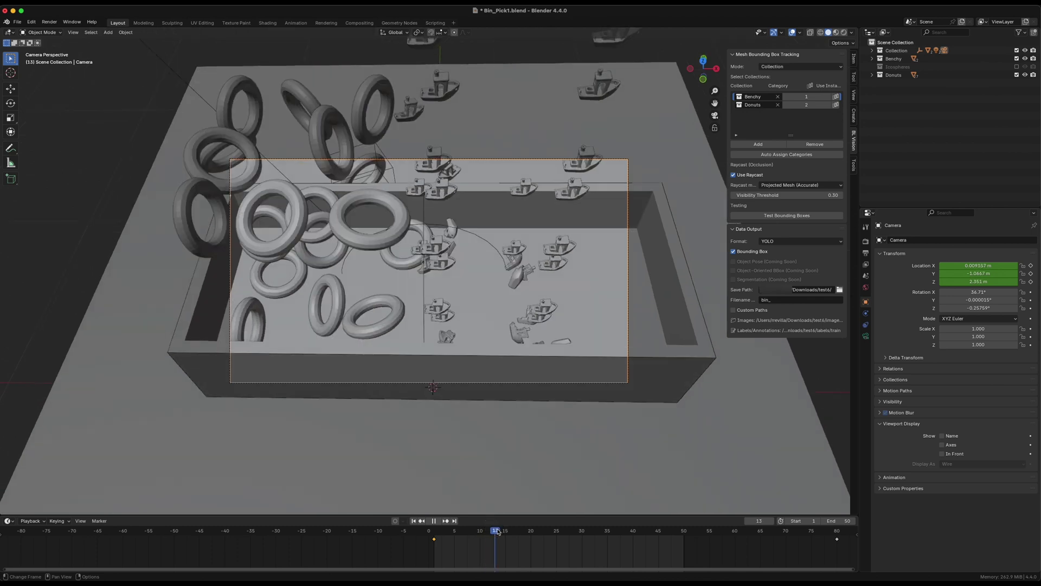
pyautogui.click(792, 215)
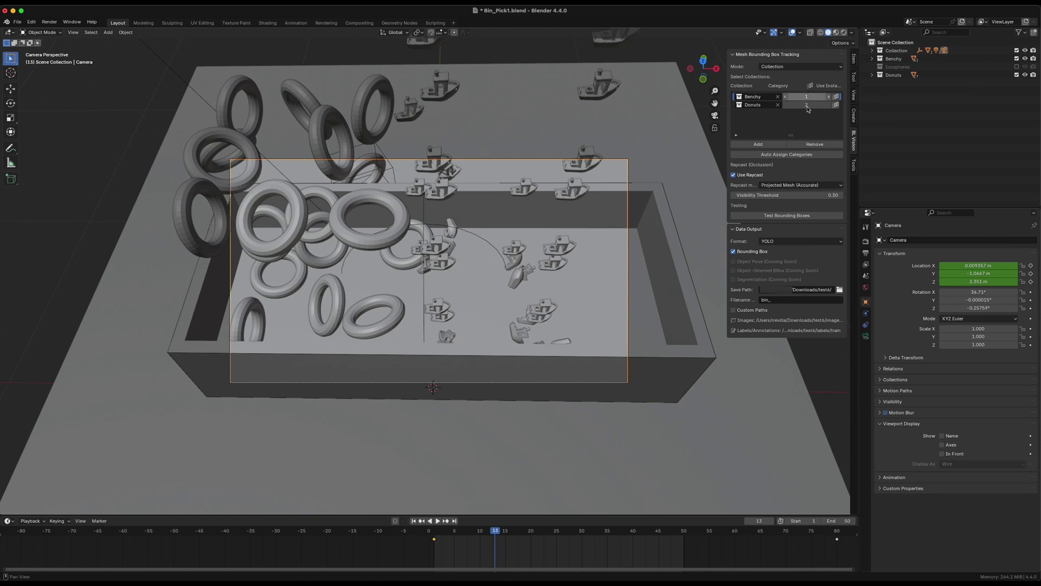
pyautogui.click(793, 187)
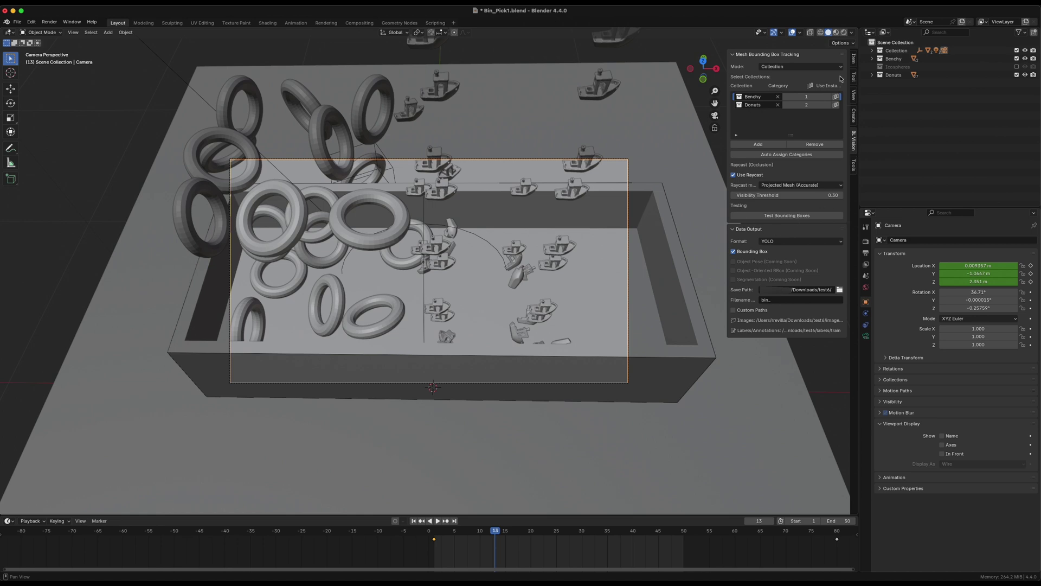
# Compare the YOLO and COCO data output formats and keep YOLO.
pyautogui.click(774, 244)
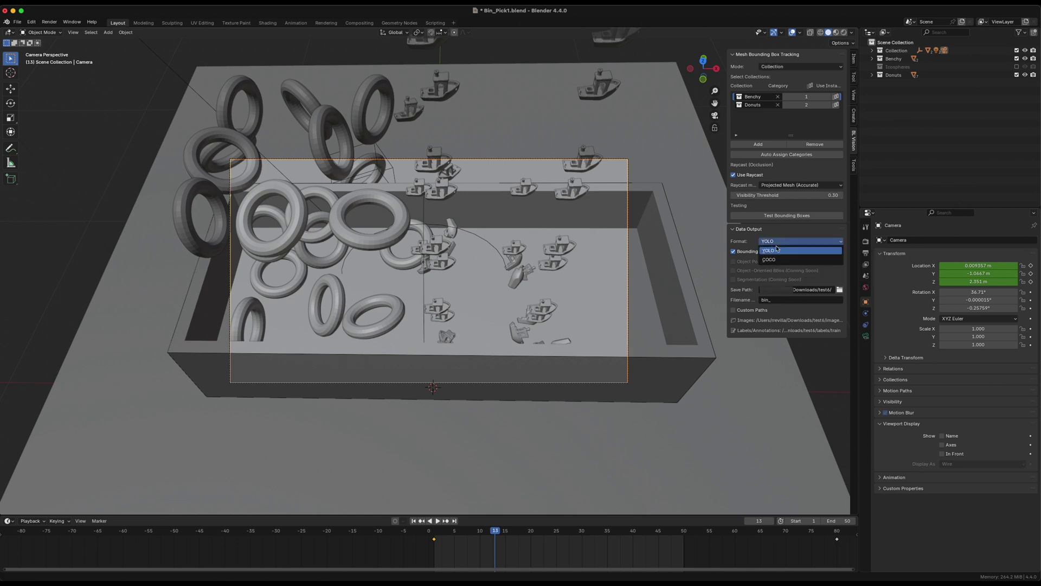
pyautogui.click(777, 248)
pyautogui.click(778, 245)
pyautogui.click(777, 248)
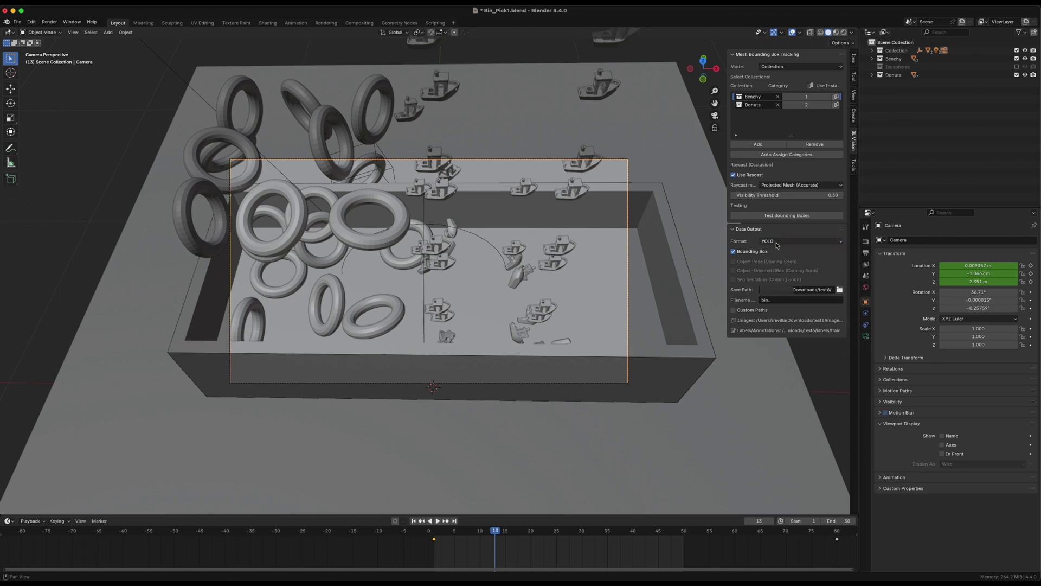
pyautogui.click(777, 244)
pyautogui.click(777, 248)
pyautogui.click(777, 244)
pyautogui.click(777, 248)
# Show the scene's output properties and widen the add-on sidebar so the full save path, filename prefix and output folders can be read.
pyautogui.click(866, 253)
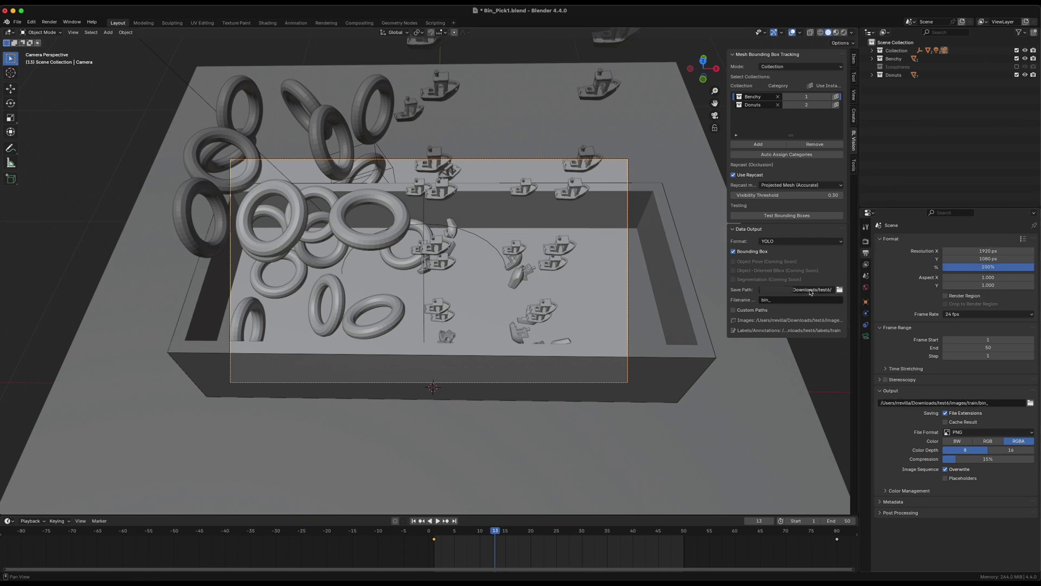
pyautogui.click(760, 301)
pyautogui.click(812, 292)
pyautogui.click(812, 292)
pyautogui.click(775, 303)
pyautogui.click(727, 300)
pyautogui.moveTo(727, 300); pyautogui.dragTo(663, 301)
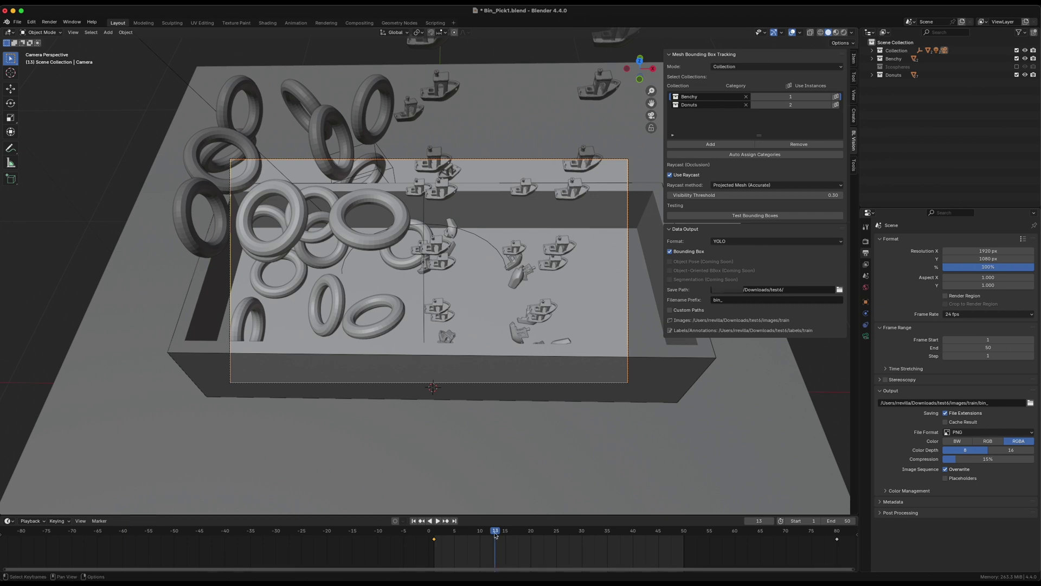
# Return the timeline to frame 1 and check the available render commands.
pyautogui.moveTo(495, 535); pyautogui.dragTo(434, 535)
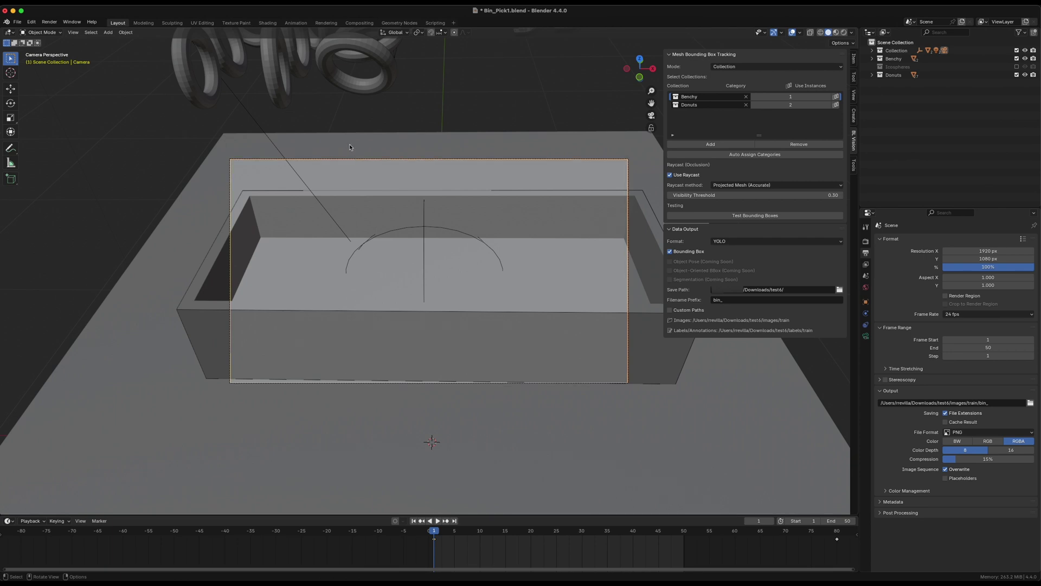
pyautogui.click(50, 23)
pyautogui.click(50, 22)
# Switch to Finder's test6 folder and open data.yaml in TextEdit.
pyautogui.moveTo(608, 581); pyautogui.dragTo(414, 171)
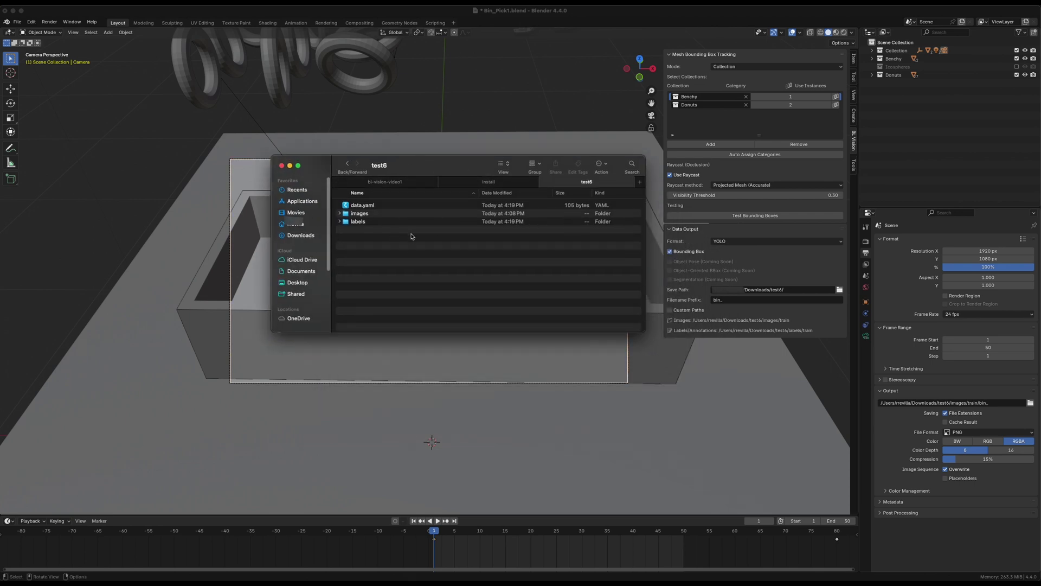
pyautogui.click(364, 207)
pyautogui.rightClick(365, 207)
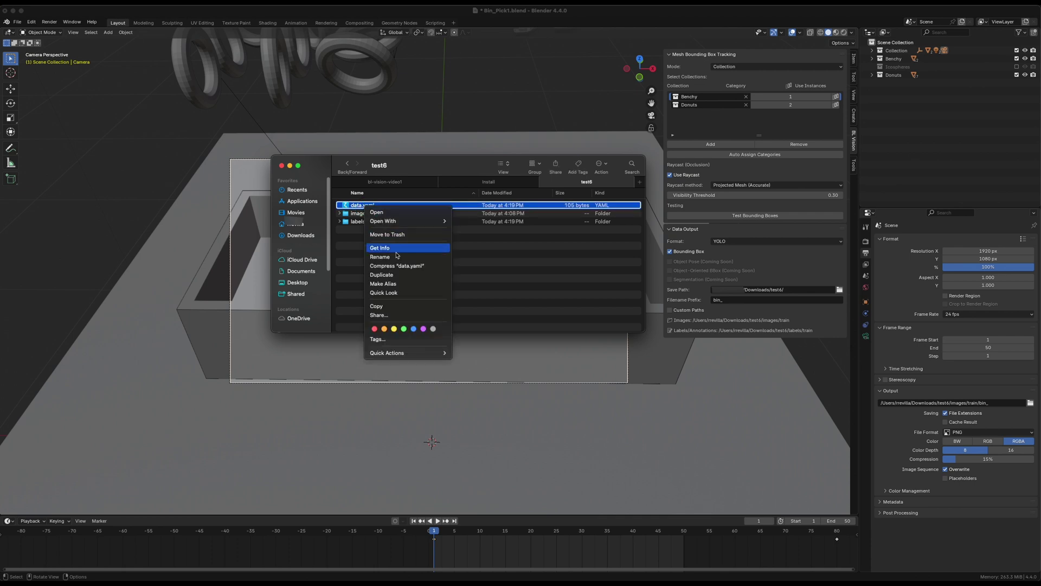
pyautogui.moveTo(402, 221)
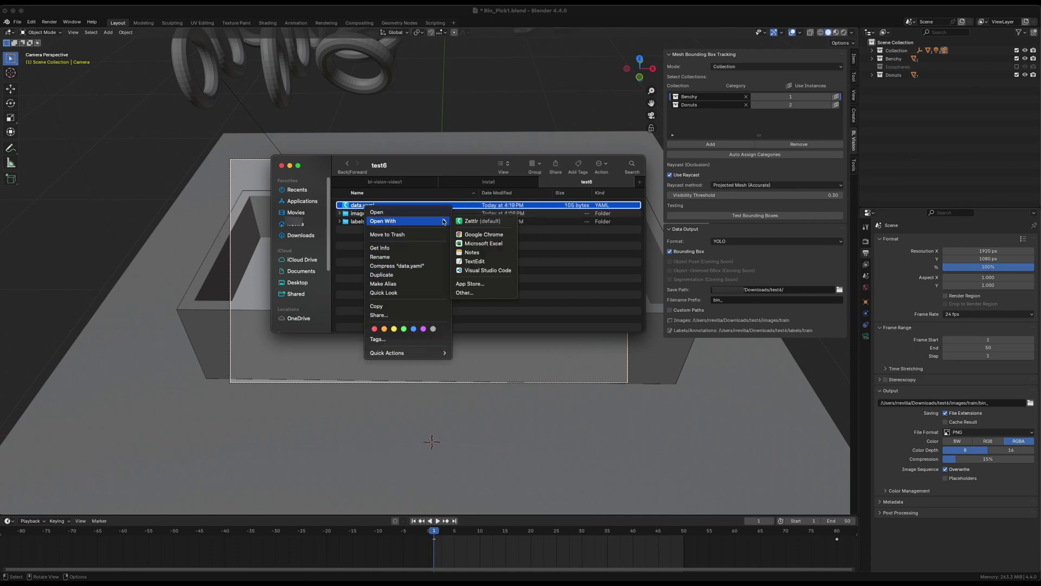
pyautogui.click(488, 260)
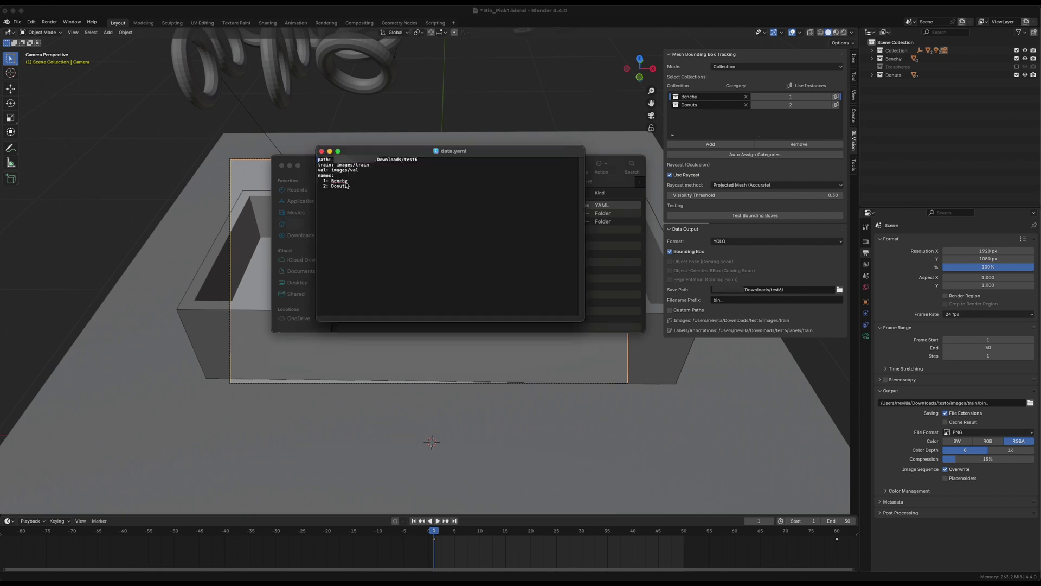
# Examine the dataset path, train and val folders, and category names in data.yaml, and close the file.
pyautogui.moveTo(331, 181); pyautogui.dragTo(366, 172)
pyautogui.click(399, 200)
pyautogui.click(383, 169)
pyautogui.moveTo(422, 160); pyautogui.dragTo(380, 165)
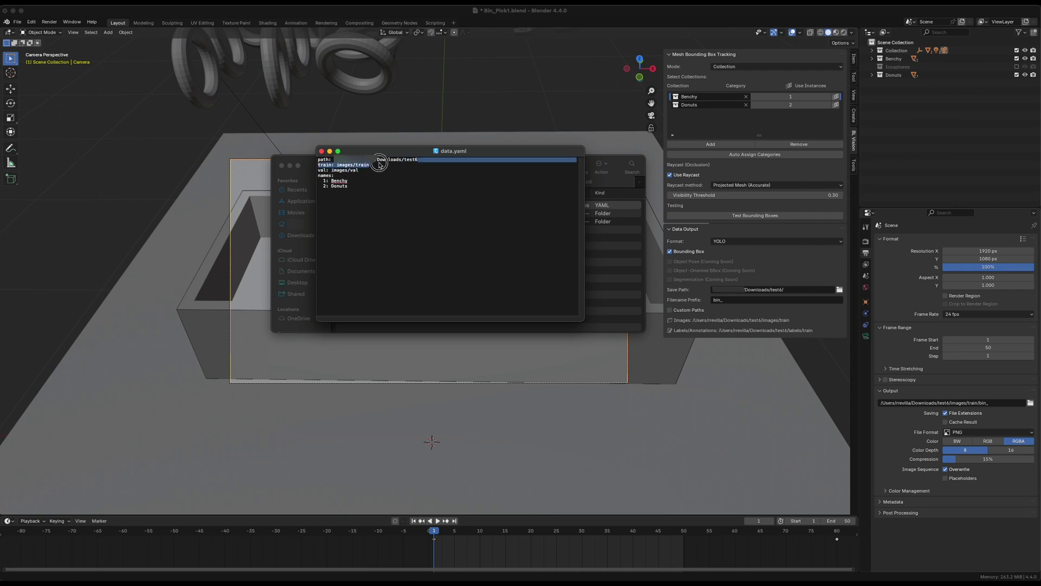
pyautogui.click(399, 182)
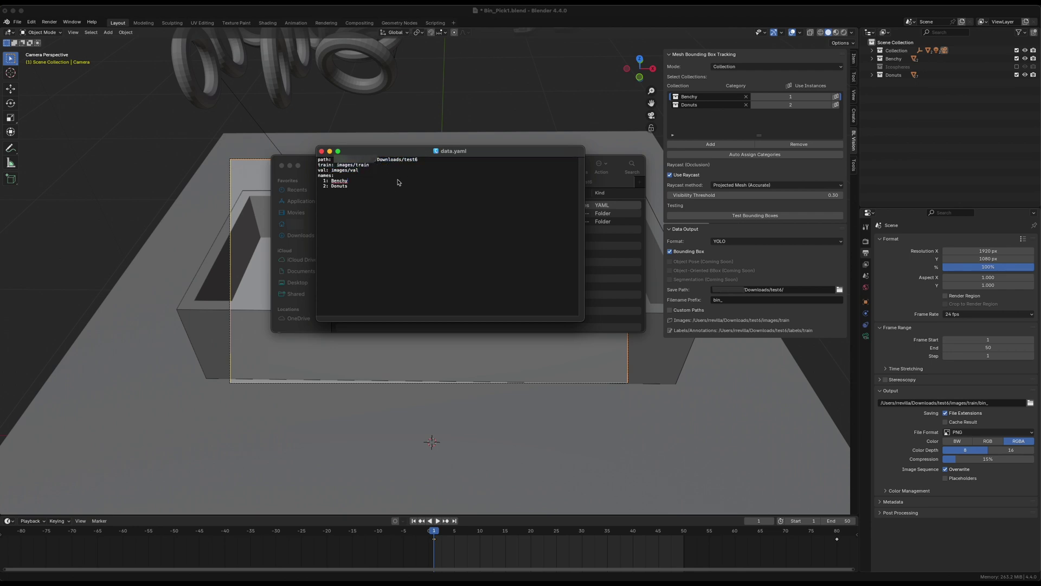
pyautogui.click(321, 151)
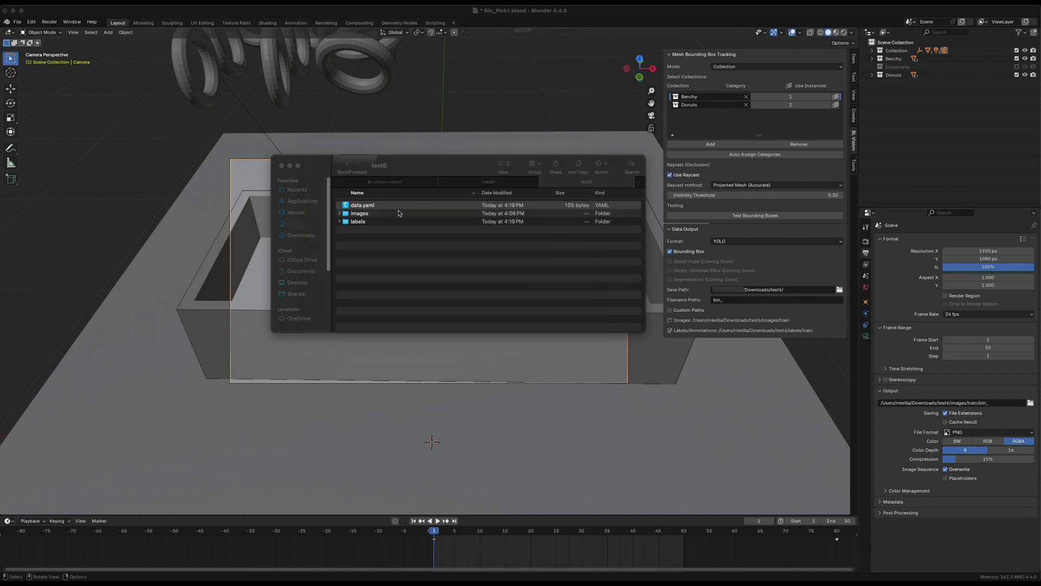
# Go to the train folder inside labels, view bin_0001.txt, and close it.
pyautogui.click(365, 220)
pyautogui.doubleClick(365, 221)
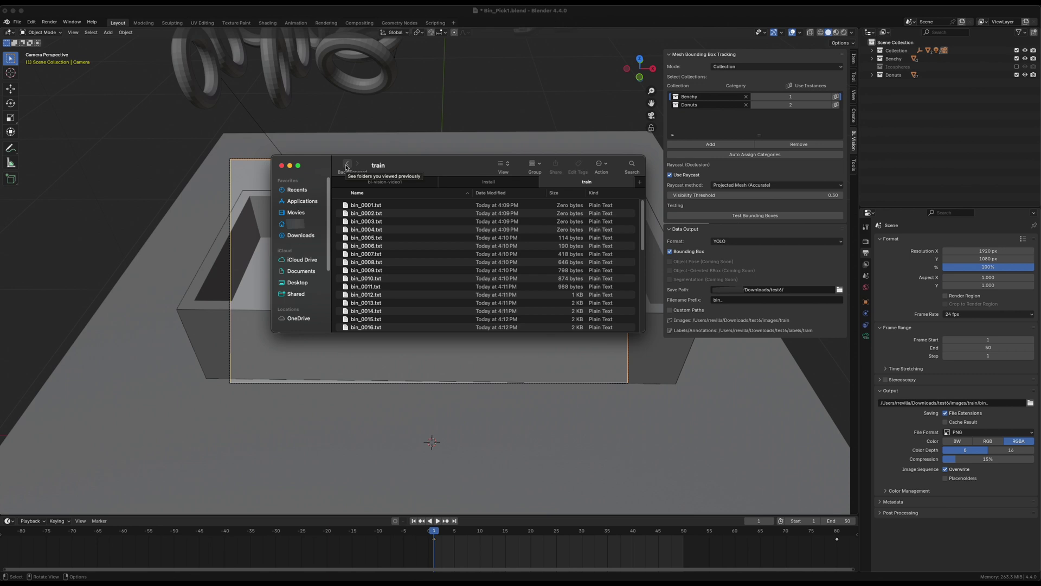
pyautogui.click(365, 207)
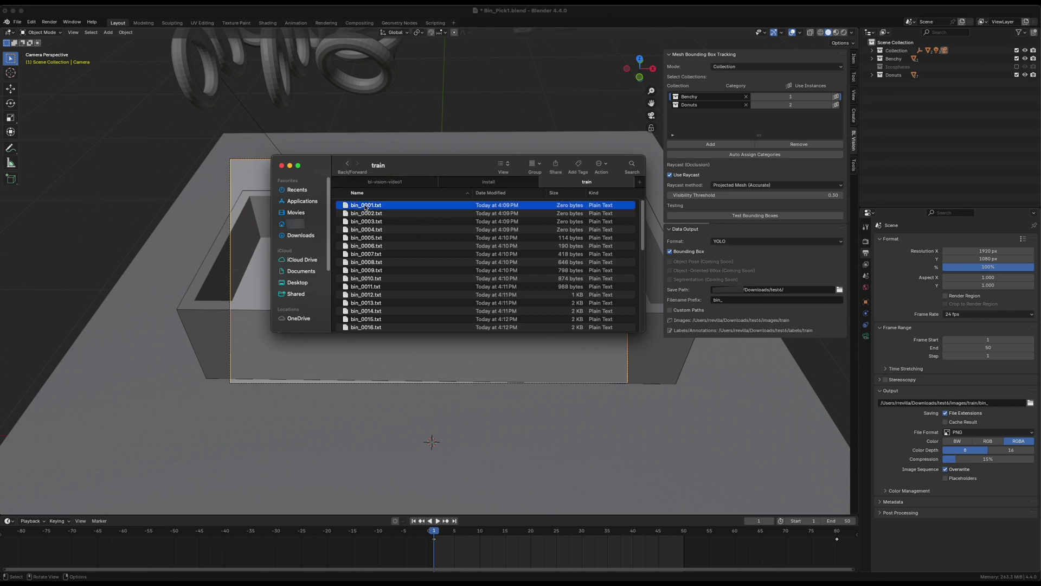
pyautogui.doubleClick(365, 208)
pyautogui.click(132, 42)
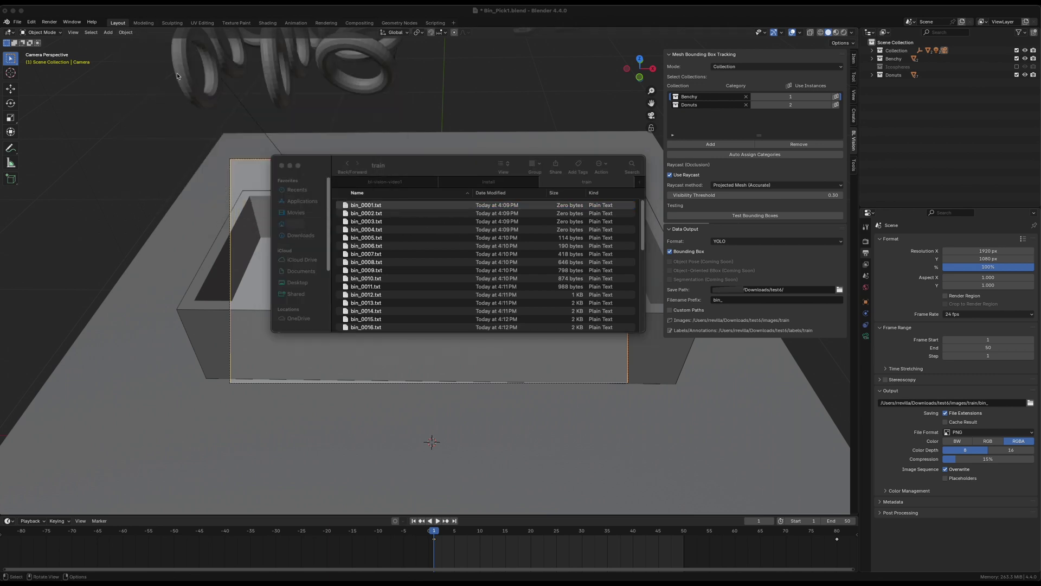
# Open bin_0022.txt, read through its category and bounding box values, and close it.
pyautogui.scroll(-5, 371, 258)
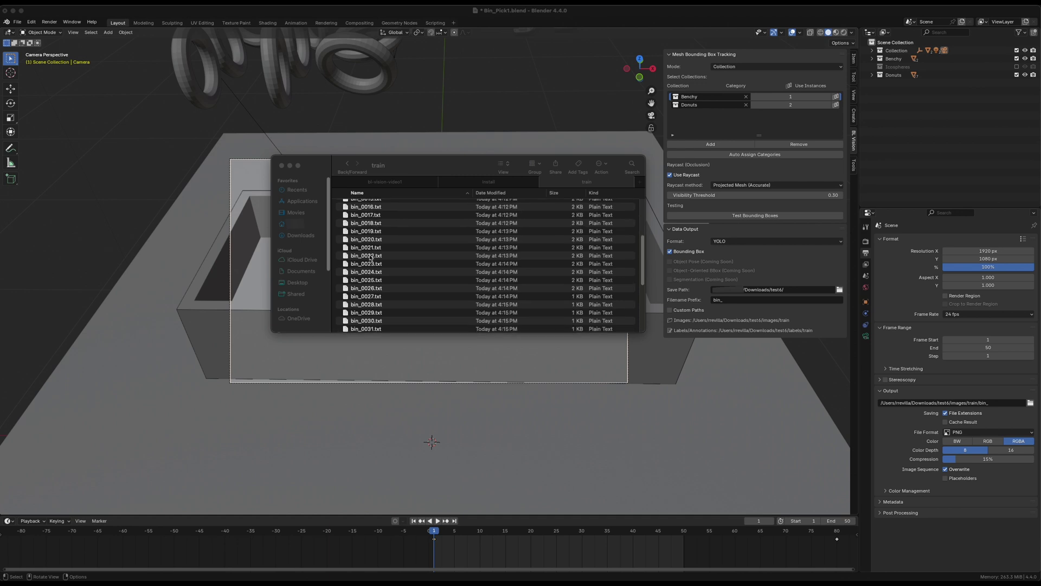
pyautogui.doubleClick(371, 256)
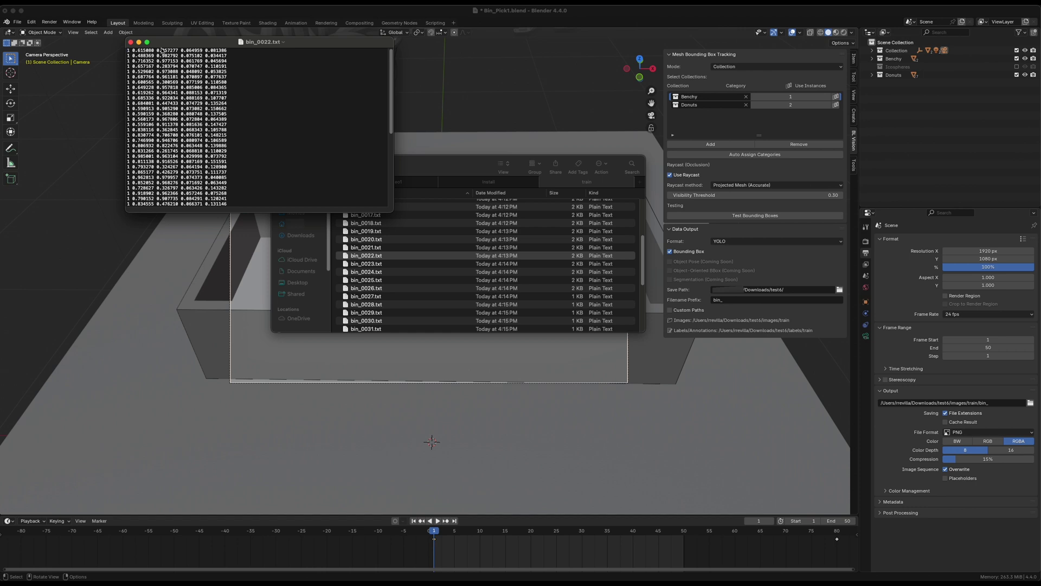
pyautogui.scroll(-5, 185, 95)
pyautogui.scroll(5, 188, 100)
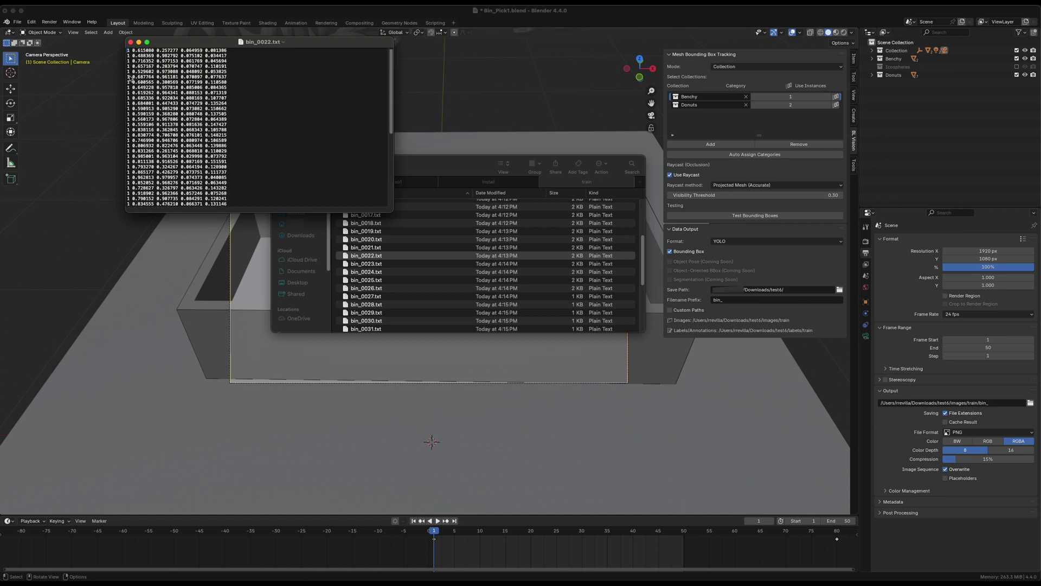
pyautogui.scroll(-6, 126, 170)
pyautogui.click(130, 42)
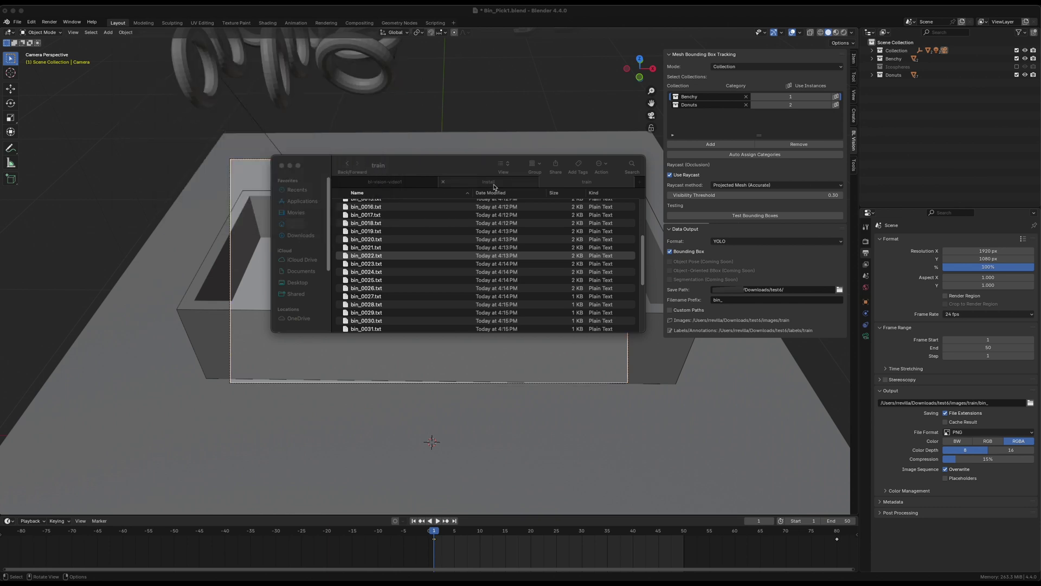
# Go to the train folder inside images and view the rendered image bin_0001.png.
pyautogui.click(348, 165)
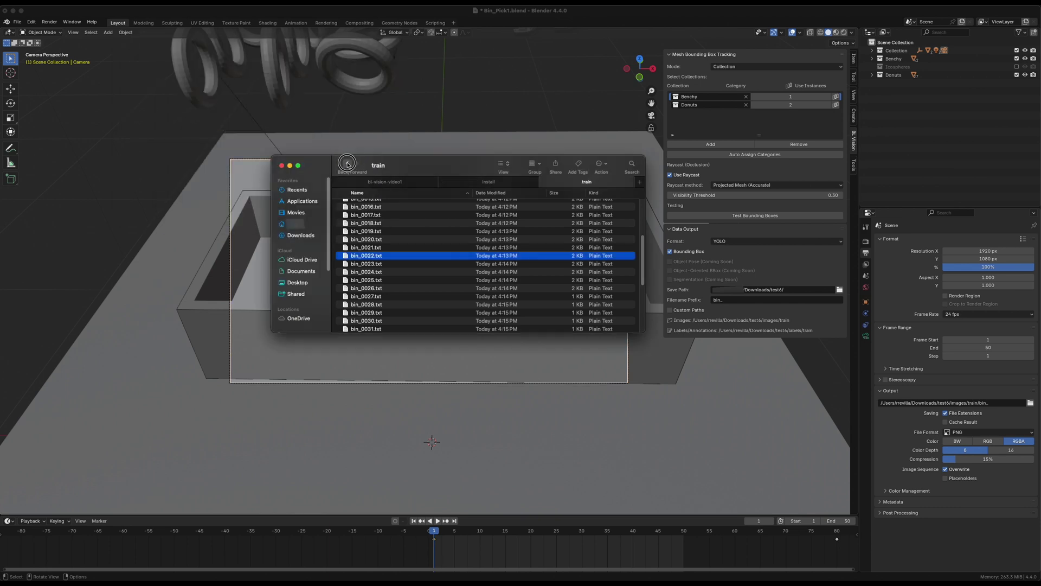
pyautogui.click(348, 165)
pyautogui.click(348, 165)
pyautogui.doubleClick(366, 213)
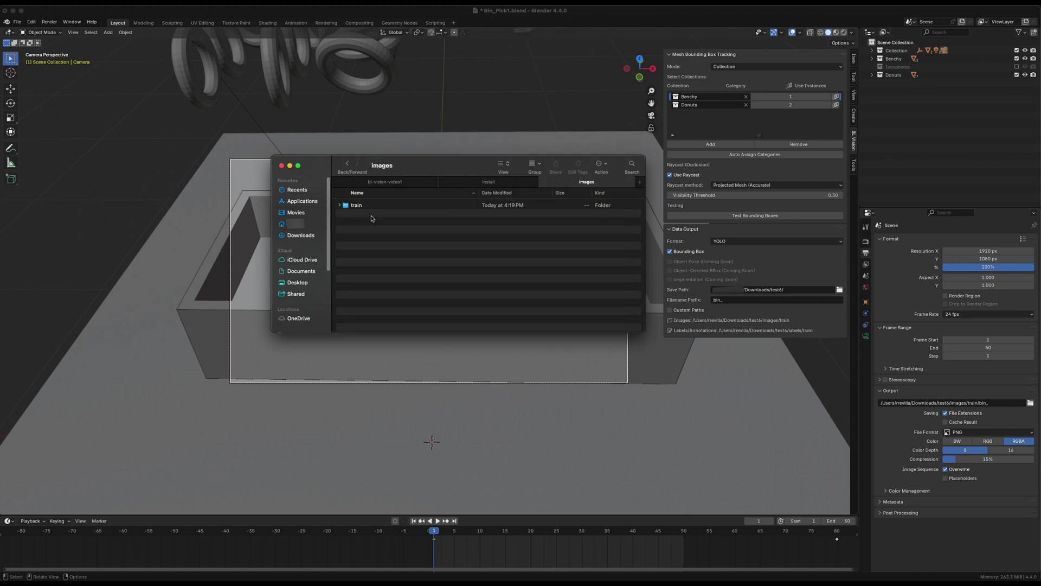
pyautogui.click(365, 206)
pyautogui.doubleClick(366, 209)
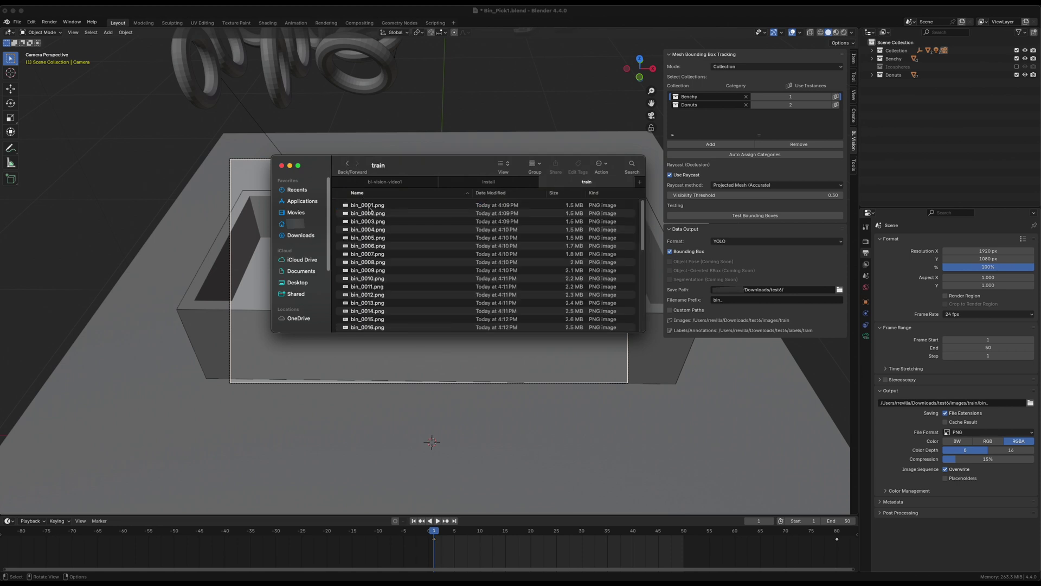
pyautogui.doubleClick(369, 209)
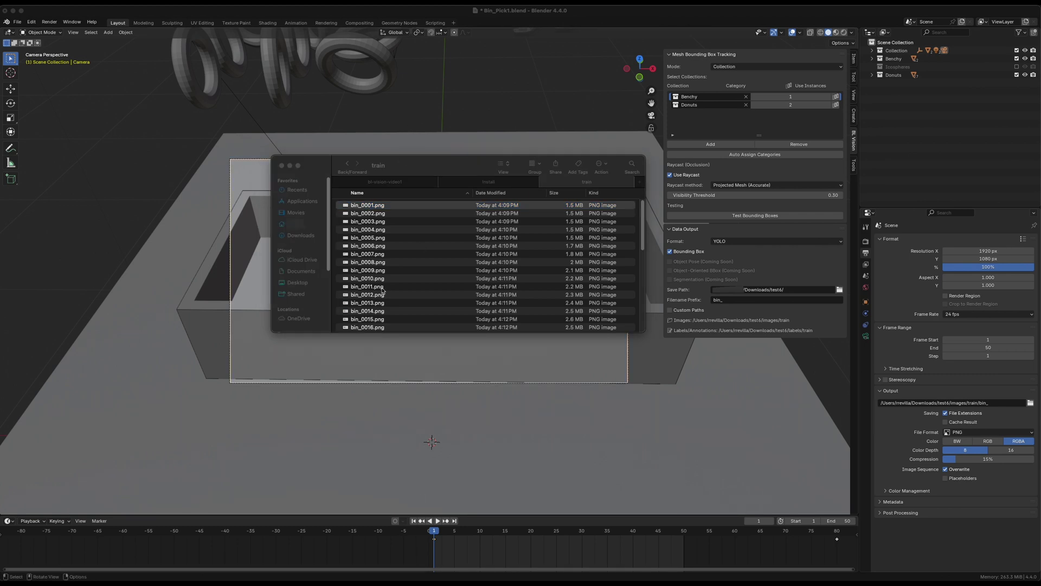
# View the rendered image bin_0031.png, close it, and move the Finder window slightly.
pyautogui.scroll(-5, 374, 311)
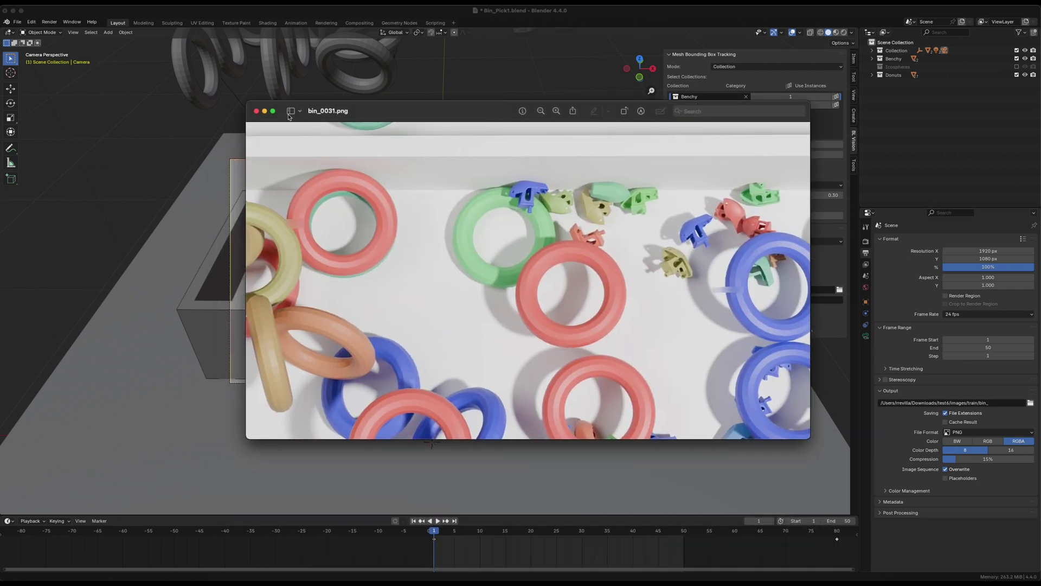
pyautogui.click(256, 111)
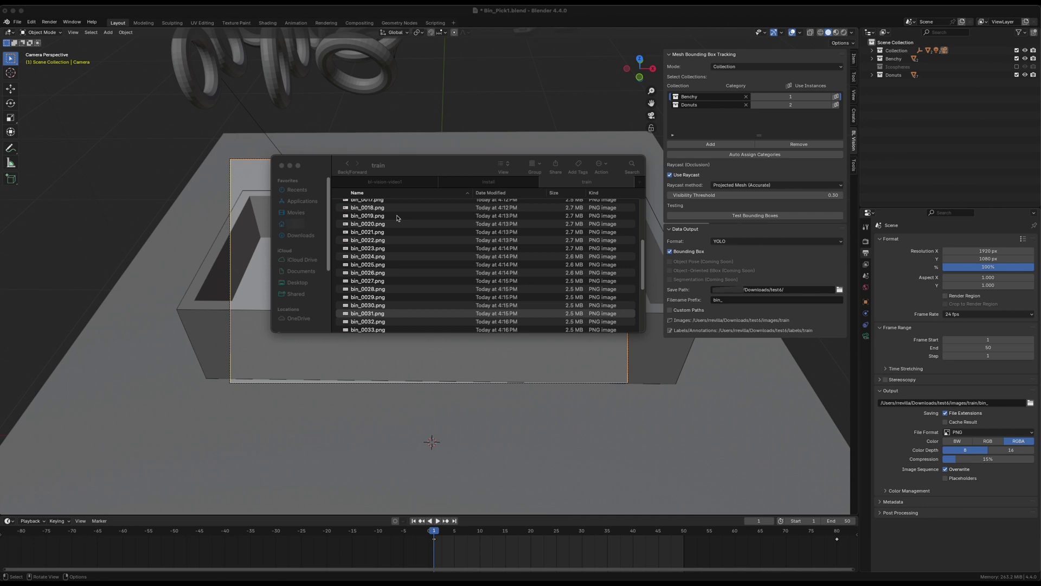
pyautogui.moveTo(411, 164); pyautogui.dragTo(388, 187)
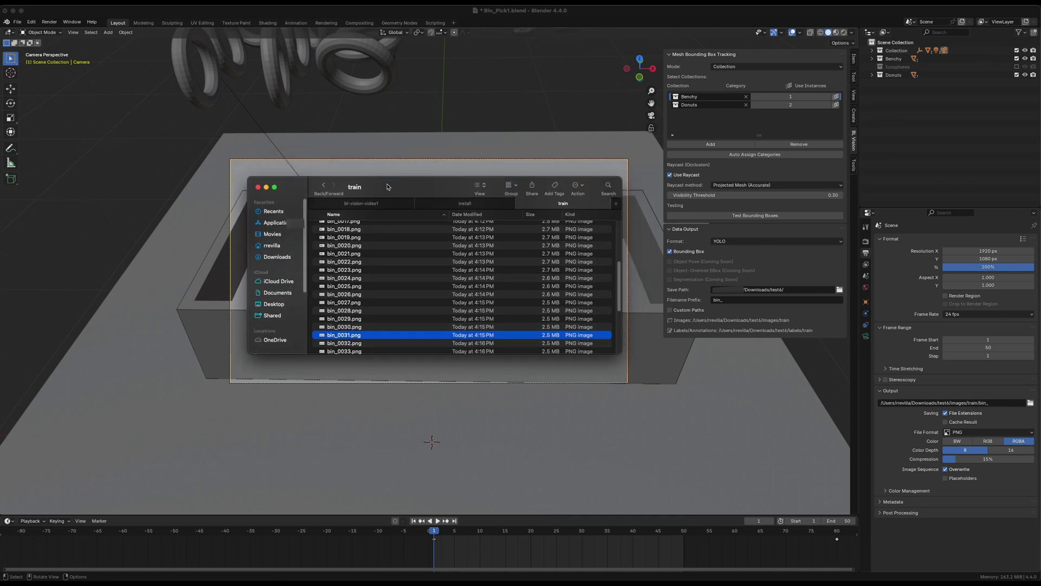